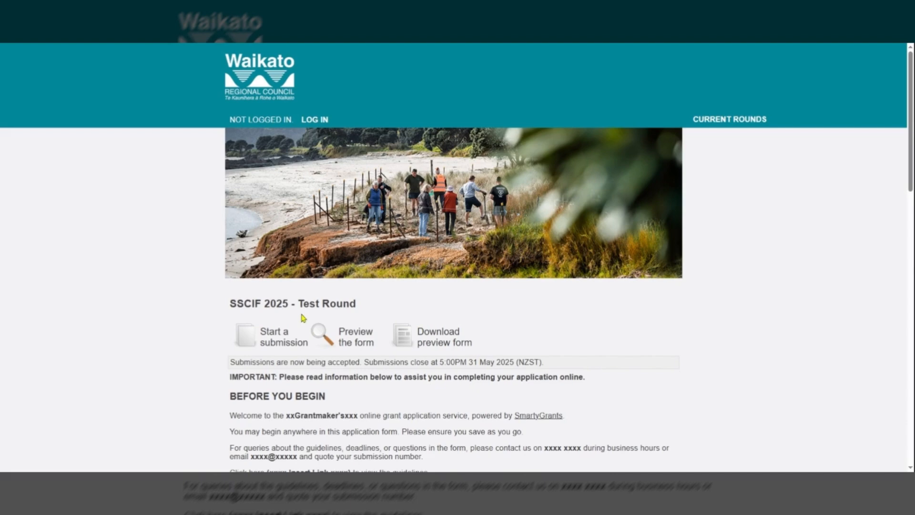
- Open the login page and look over the login and registration options
{"action": "left_click", "coordinate": [319, 119]}
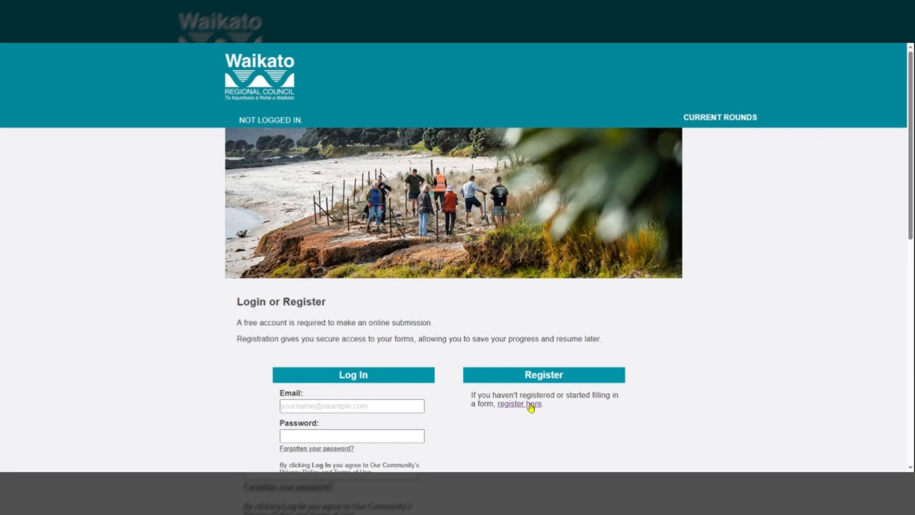
{"action": "scroll", "coordinate": [333, 384], "scroll_direction": "down", "scroll_amount": 3}
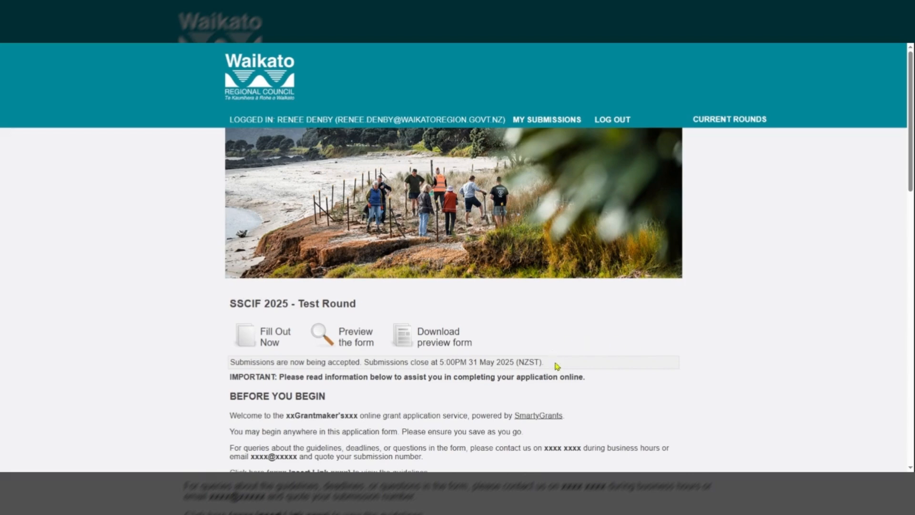
- Start a new submission for the SSCIF 2025 - Test Round and continue to the first form page
{"action": "scroll", "coordinate": [606, 388], "scroll_direction": "down", "scroll_amount": 1}
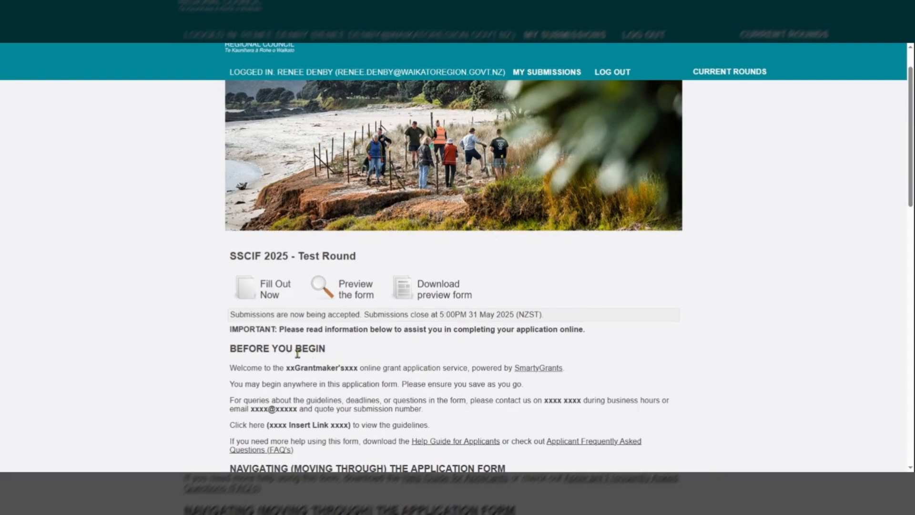
{"action": "left_click", "coordinate": [269, 295]}
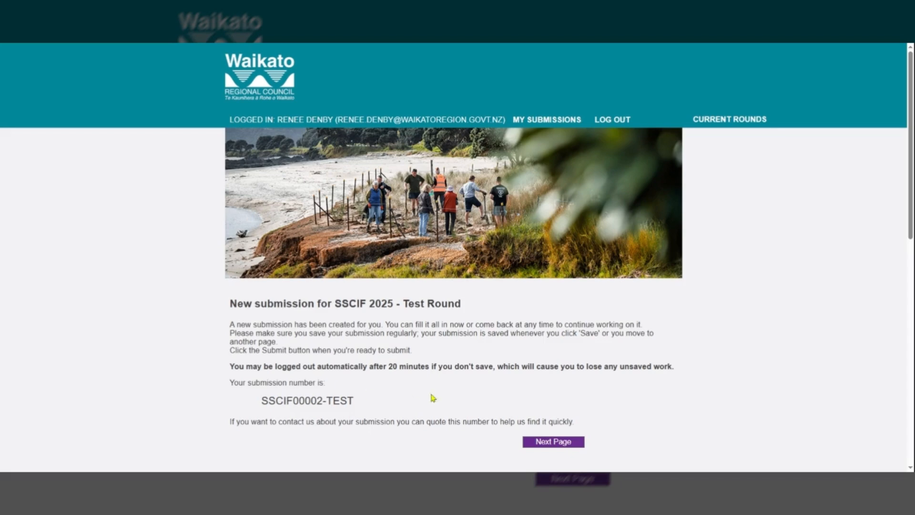
{"action": "left_click", "coordinate": [556, 442]}
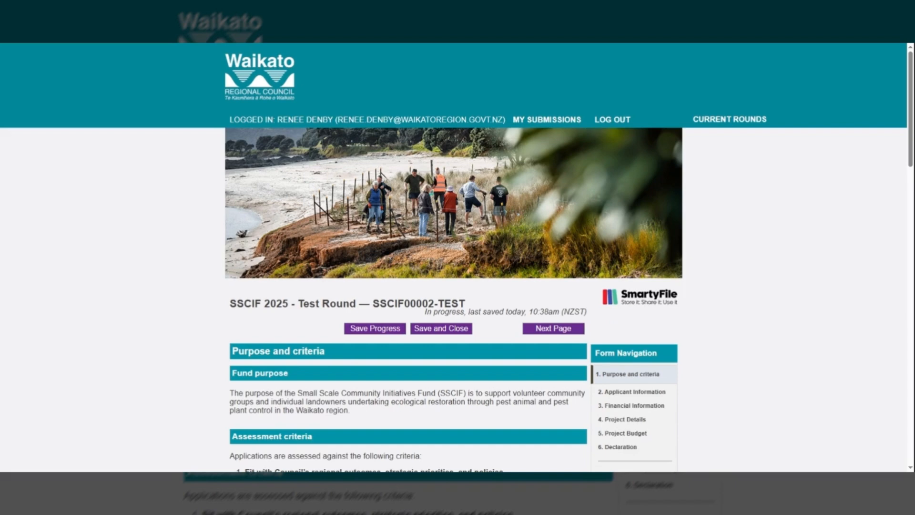
- Read through the Purpose and criteria page, including eligibility and what can and cannot be funded
{"action": "scroll", "coordinate": [912, 90], "scroll_direction": "down", "scroll_amount": 1}
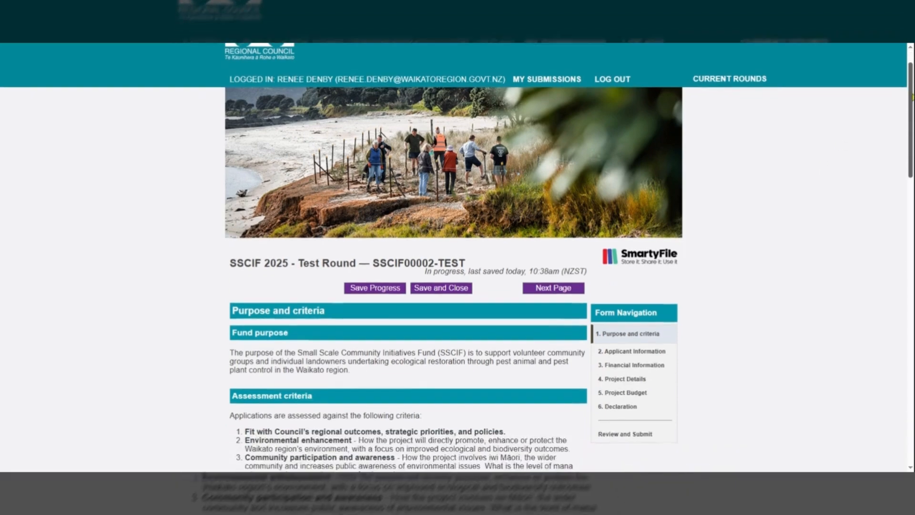
{"action": "scroll", "coordinate": [457, 257], "scroll_direction": "down", "scroll_amount": 4}
{"action": "scroll", "coordinate": [458, 257], "scroll_direction": "down", "scroll_amount": 3}
{"action": "scroll", "coordinate": [458, 257], "scroll_direction": "down", "scroll_amount": 2}
{"action": "scroll", "coordinate": [408, 257], "scroll_direction": "down", "scroll_amount": 3}
{"action": "scroll", "coordinate": [408, 258], "scroll_direction": "down", "scroll_amount": 5}
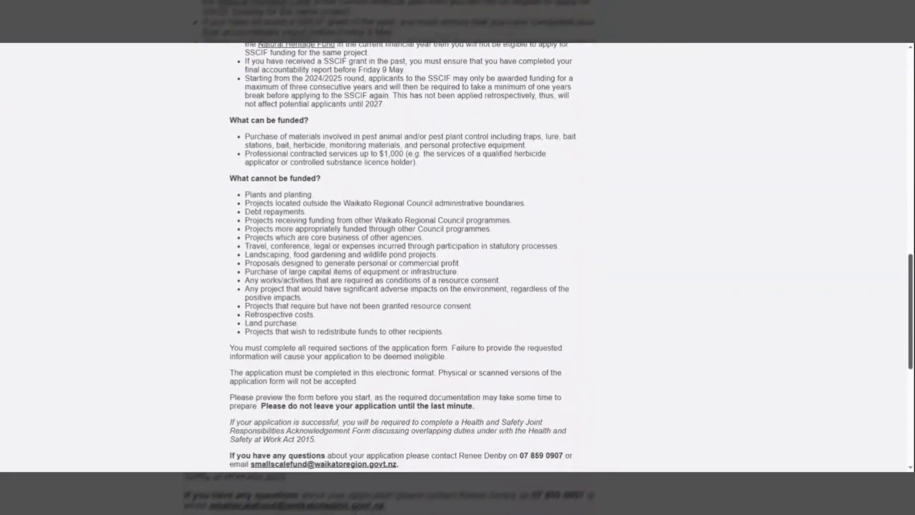
{"action": "scroll", "coordinate": [408, 257], "scroll_direction": "down", "scroll_amount": 2}
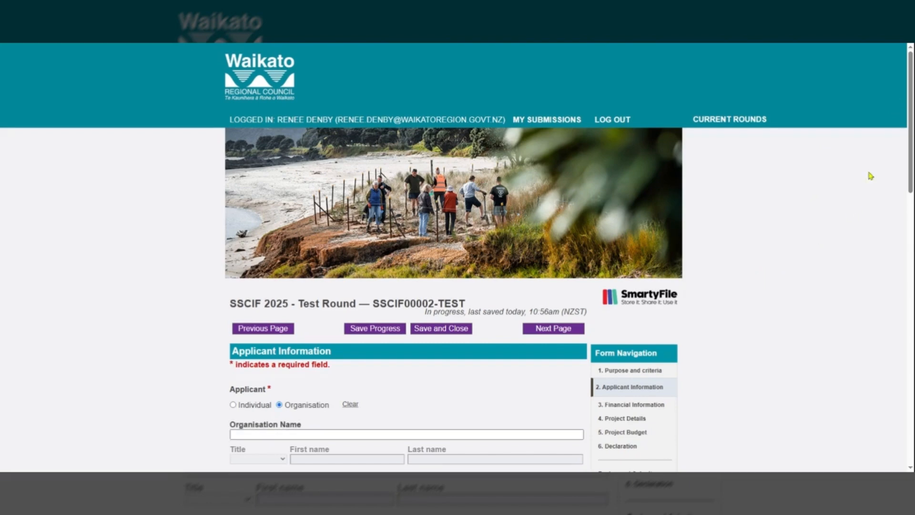
- Select Other as the applicant type on the Applicant Information page
{"action": "left_click_drag", "start_coordinate": [911, 125], "coordinate": [911, 193]}
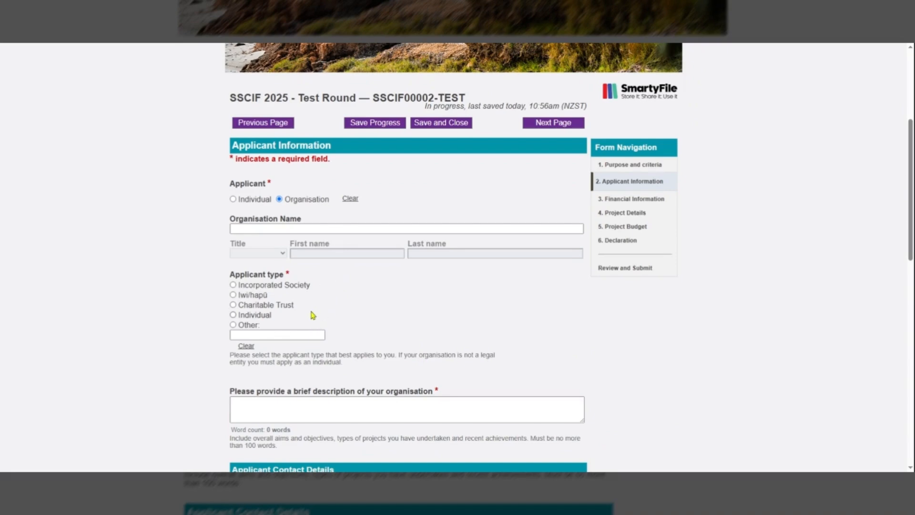
{"action": "left_click", "coordinate": [232, 325]}
{"action": "left_click", "coordinate": [250, 334]}
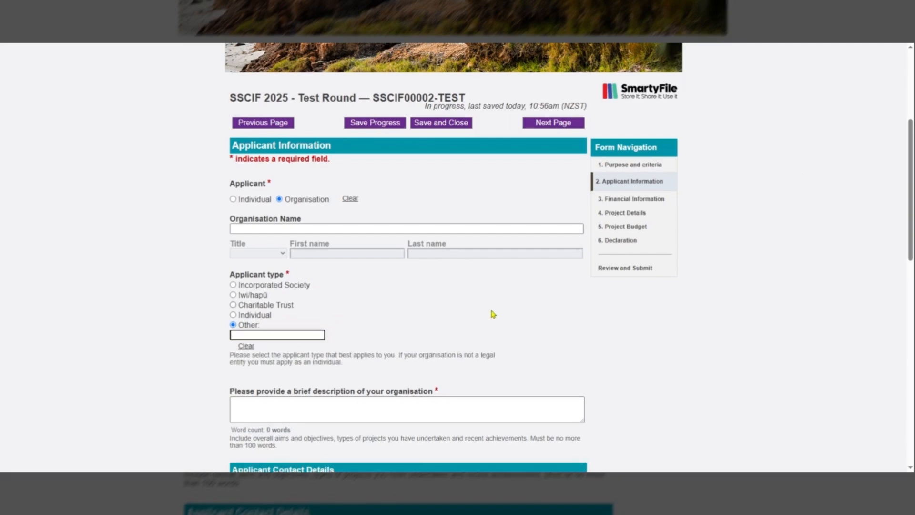
- Go to the Financial Information page and review its GST and bank account sections
{"action": "left_click_drag", "start_coordinate": [910, 148], "coordinate": [910, 262]}
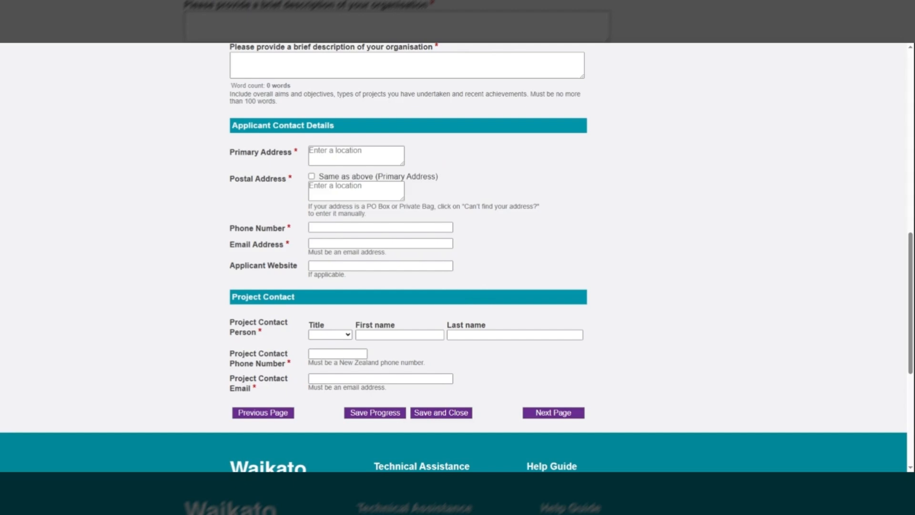
{"action": "left_click", "coordinate": [544, 415]}
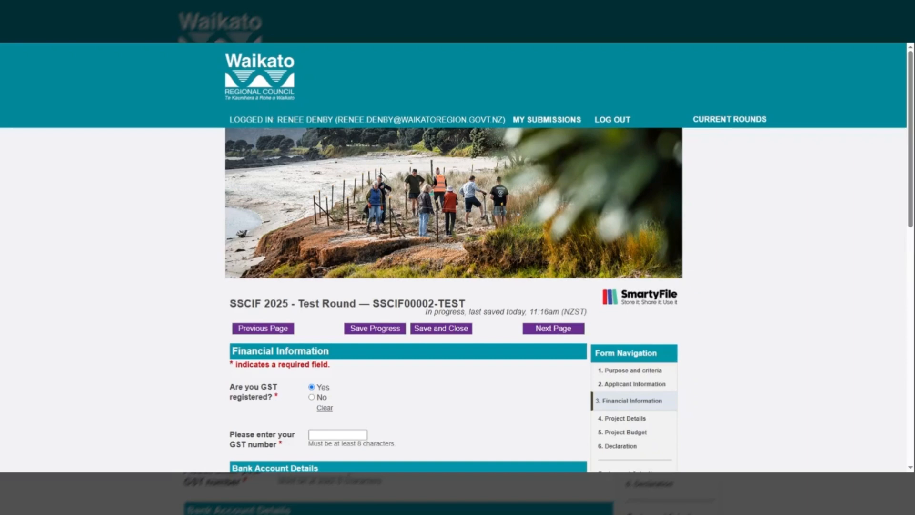
{"action": "scroll", "coordinate": [453, 258], "scroll_direction": "down", "scroll_amount": 4}
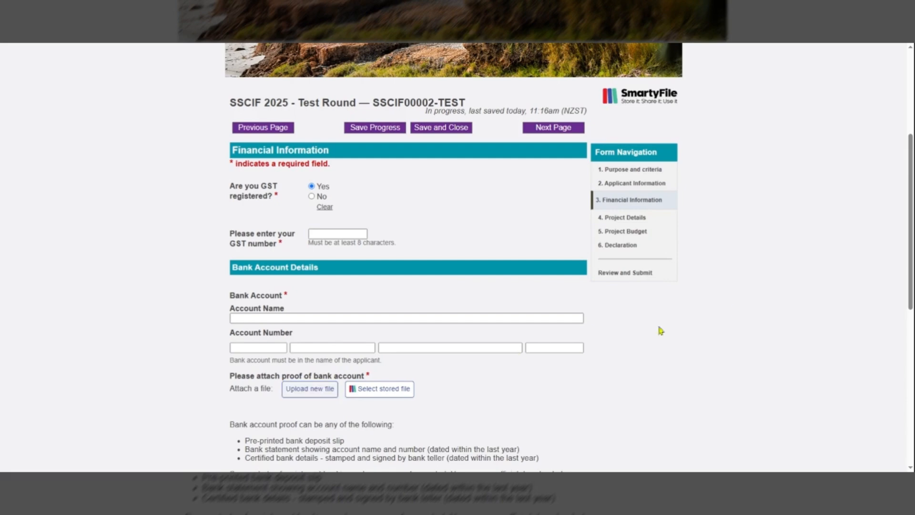
{"action": "scroll", "coordinate": [899, 225], "scroll_direction": "down", "scroll_amount": 2}
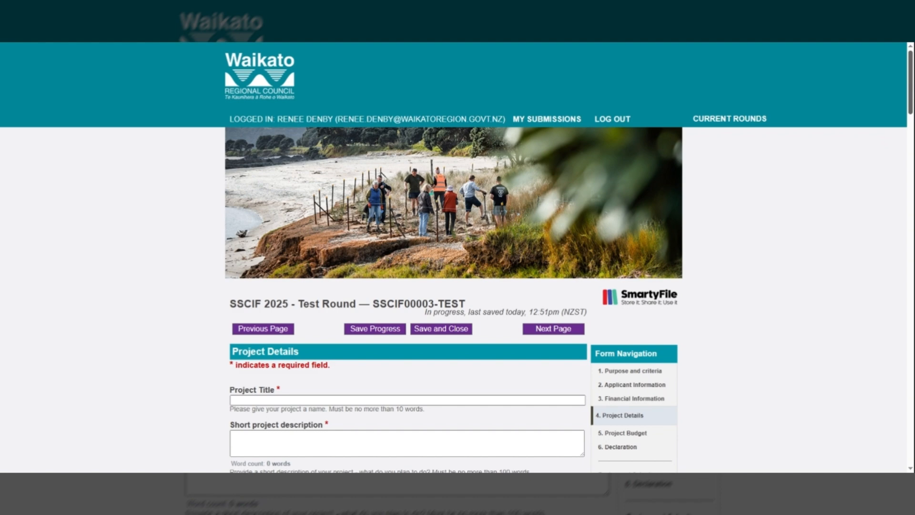
- Maximise the Activities table on the Project Details page and minimise it again
{"action": "left_click_drag", "start_coordinate": [911, 76], "coordinate": [911, 147]}
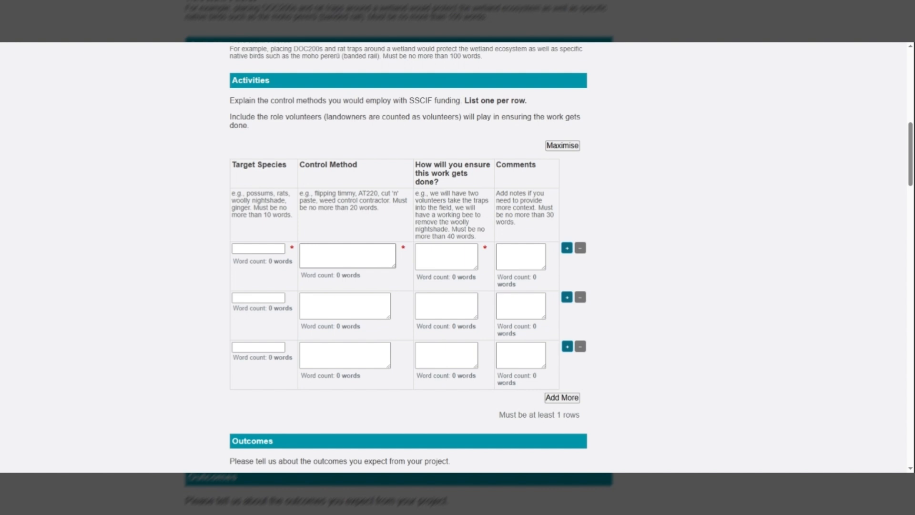
{"action": "mouse_move", "coordinate": [394, 267]}
{"action": "left_mouse_down"}
{"action": "mouse_move", "coordinate": [414, 288]}
{"action": "mouse_move", "coordinate": [413, 317]}
{"action": "mouse_move", "coordinate": [395, 281]}
{"action": "mouse_move", "coordinate": [407, 272]}
{"action": "left_mouse_up"}
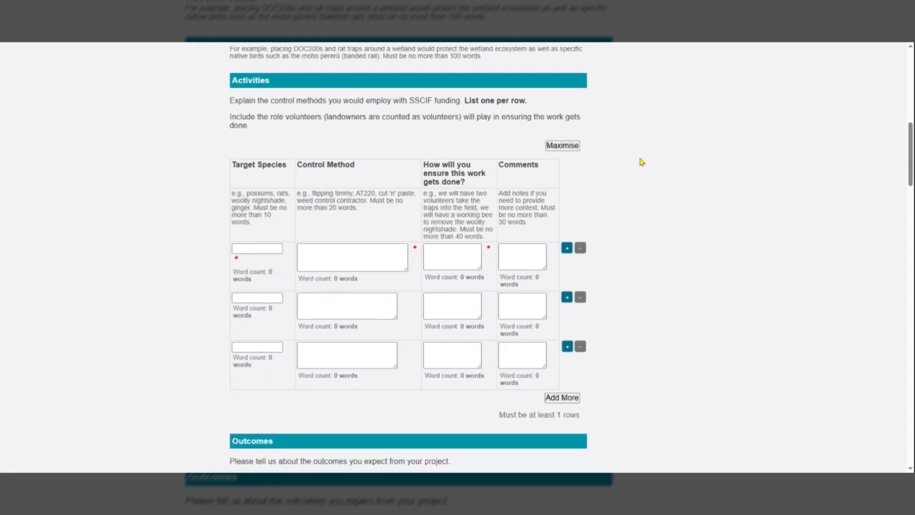
{"action": "left_click", "coordinate": [568, 148]}
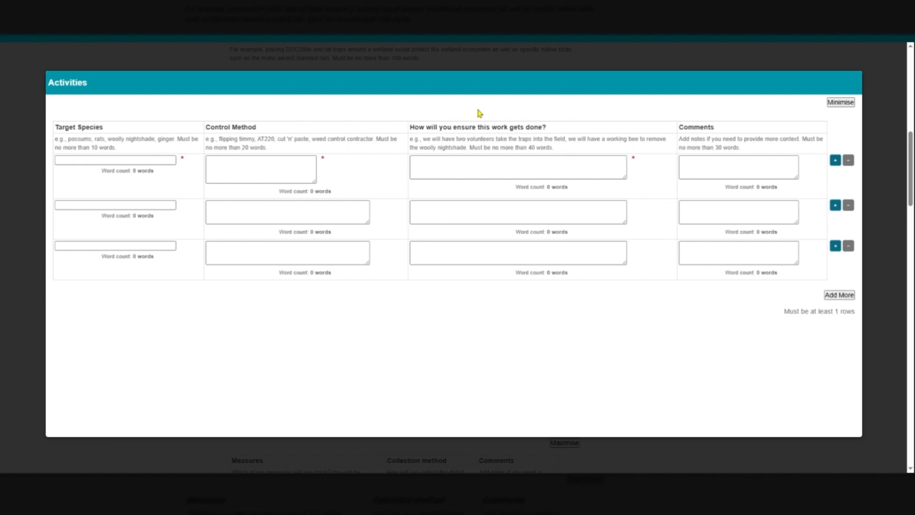
{"action": "left_click", "coordinate": [840, 103]}
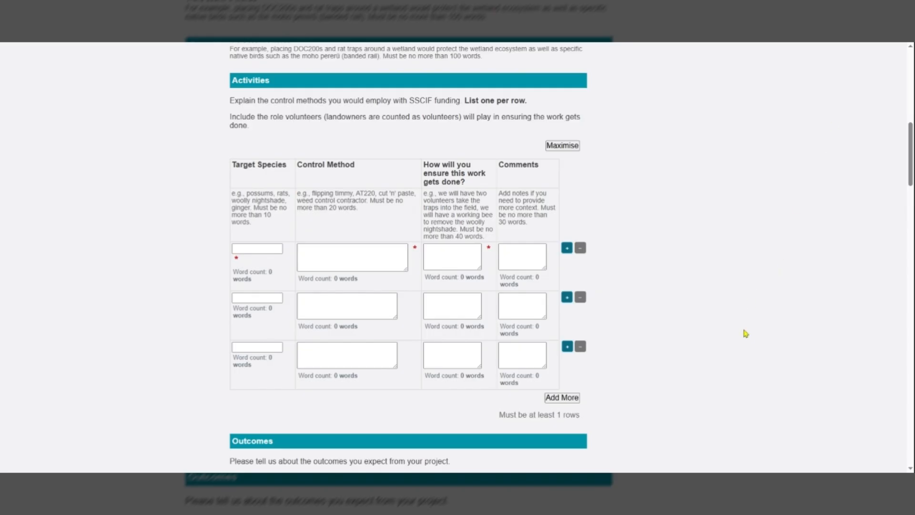
- Add an extra row to the Activities table and remove it again
{"action": "left_click", "coordinate": [570, 398]}
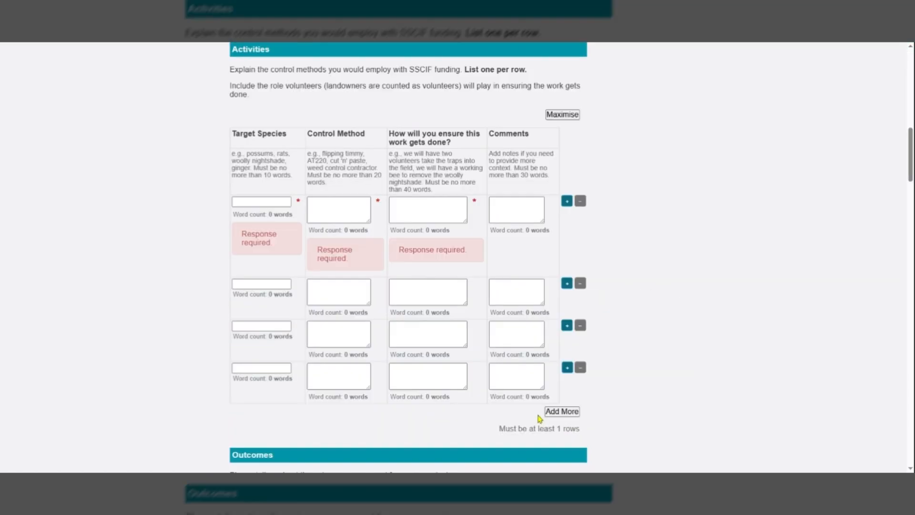
{"action": "left_click", "coordinate": [580, 368]}
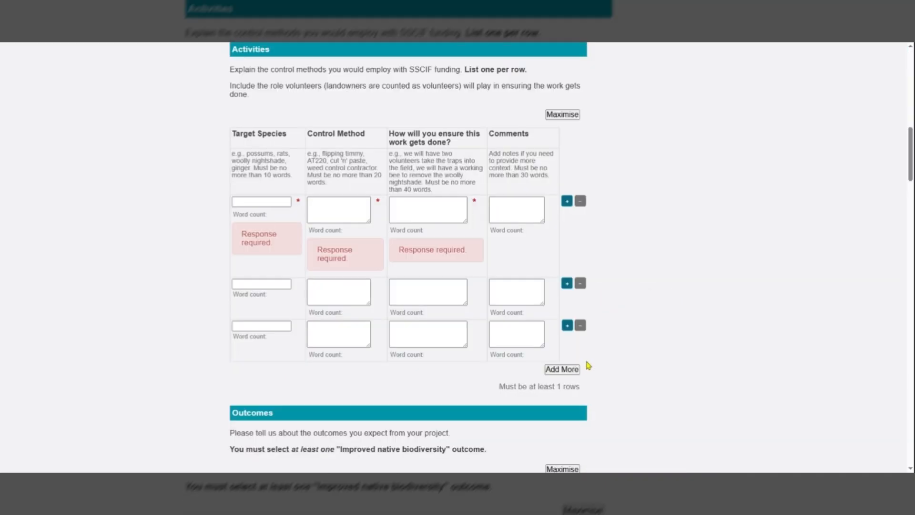
- Align the first outcome row with Improved native biodiversity under Biodiversity and Biosecurity
{"action": "scroll", "coordinate": [690, 226], "scroll_direction": "down", "scroll_amount": 7}
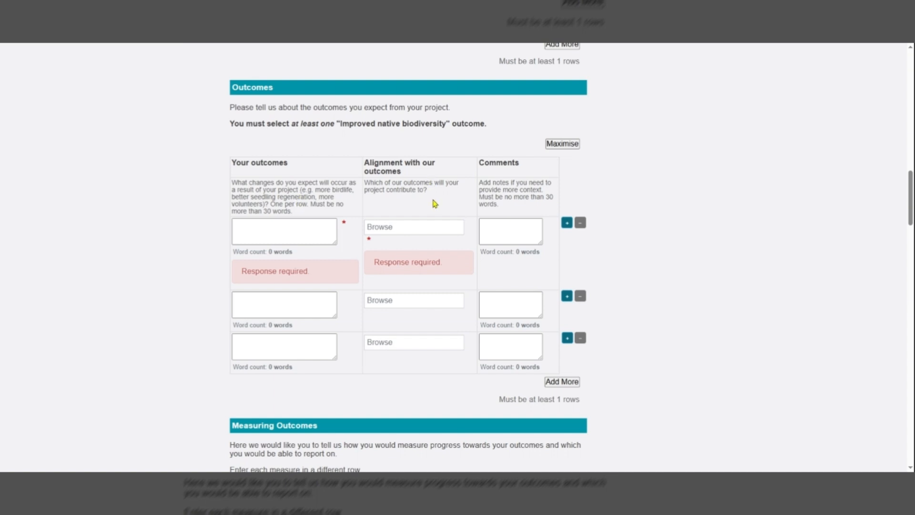
{"action": "left_click", "coordinate": [417, 223]}
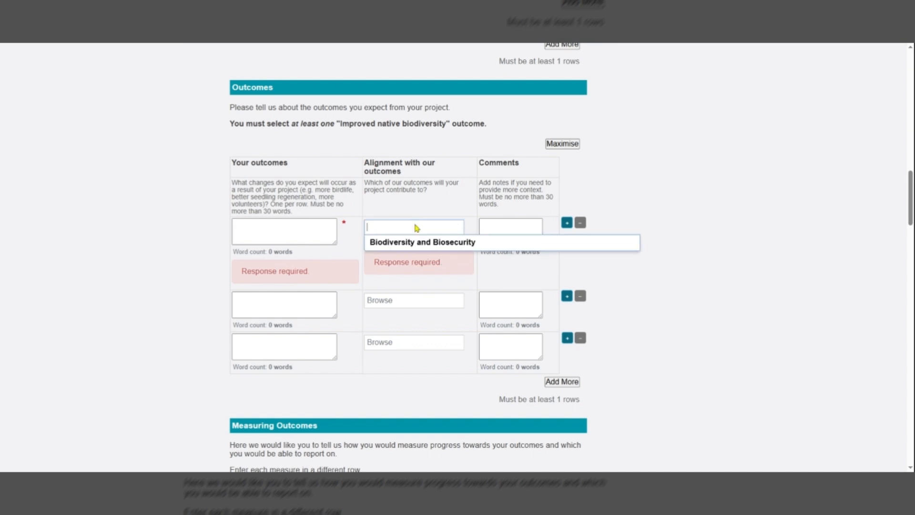
{"action": "mouse_move", "coordinate": [442, 245]}
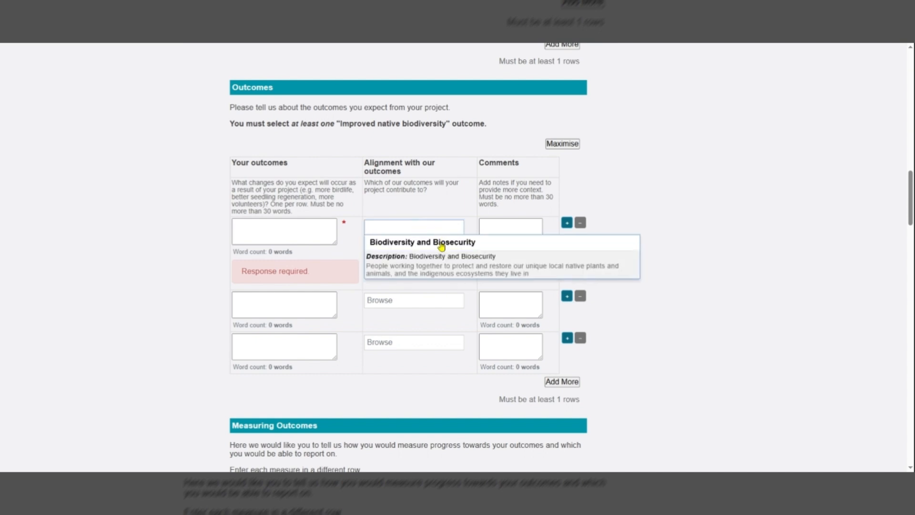
{"action": "left_click", "coordinate": [442, 246]}
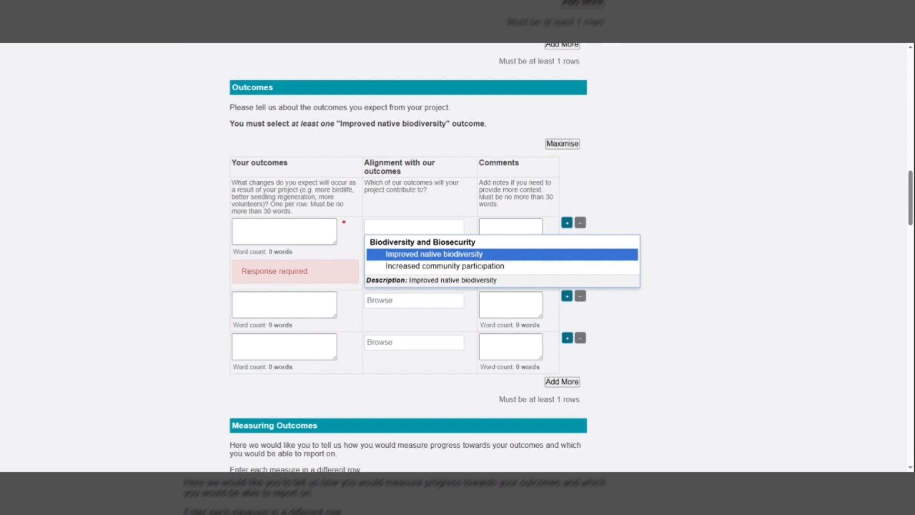
{"action": "left_click", "coordinate": [479, 257]}
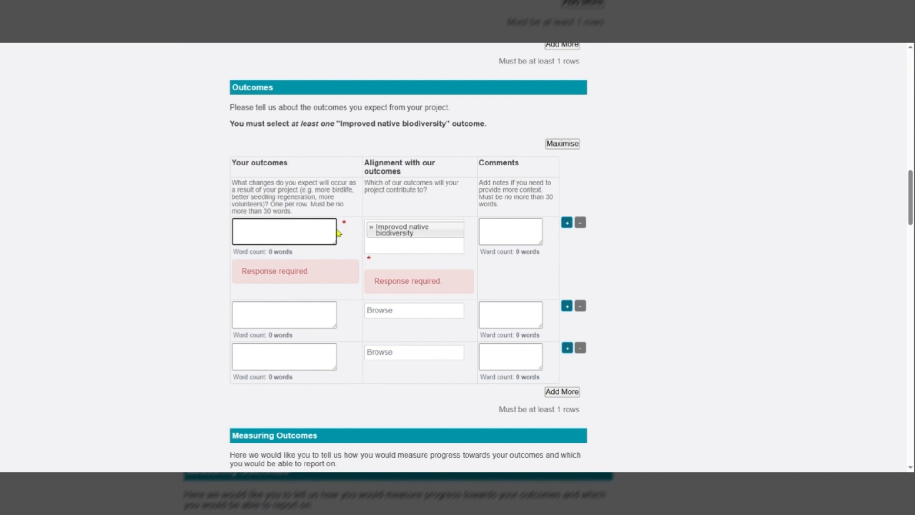
- Enter Increased birdlife and More volunteers as the first two outcomes
{"action": "type", "text": "Increased birdlife"}
{"action": "left_click", "coordinate": [299, 306]}
{"action": "type", "text": "More volunteers"}
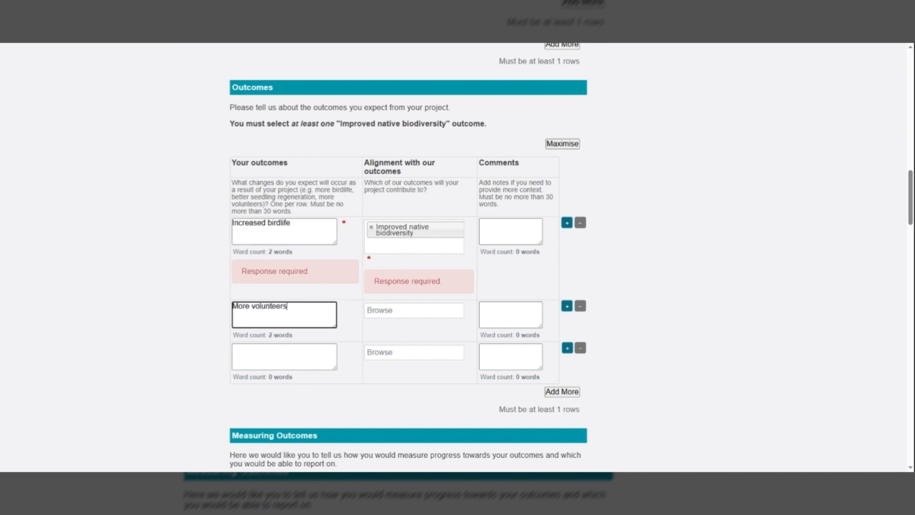
- Align the second outcome with Increased community participation
{"action": "left_click", "coordinate": [398, 315]}
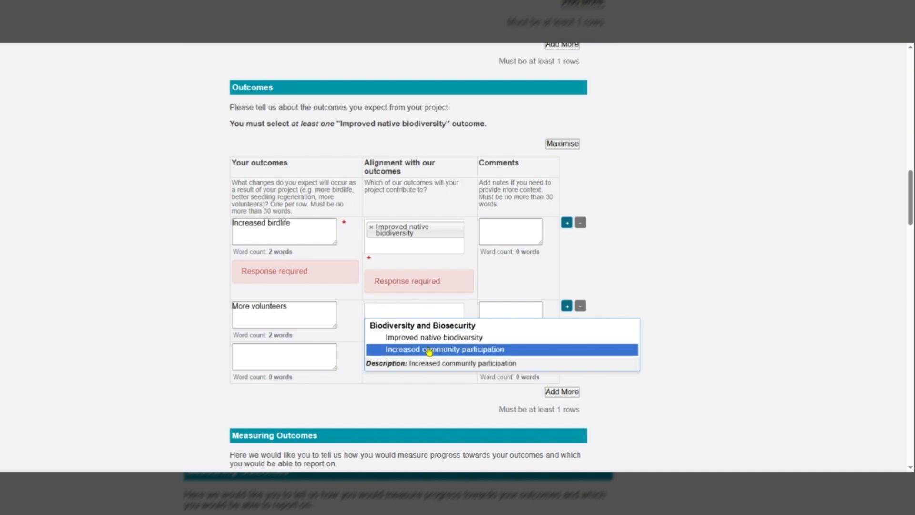
{"action": "left_click", "coordinate": [429, 351]}
{"action": "left_click", "coordinate": [494, 312]}
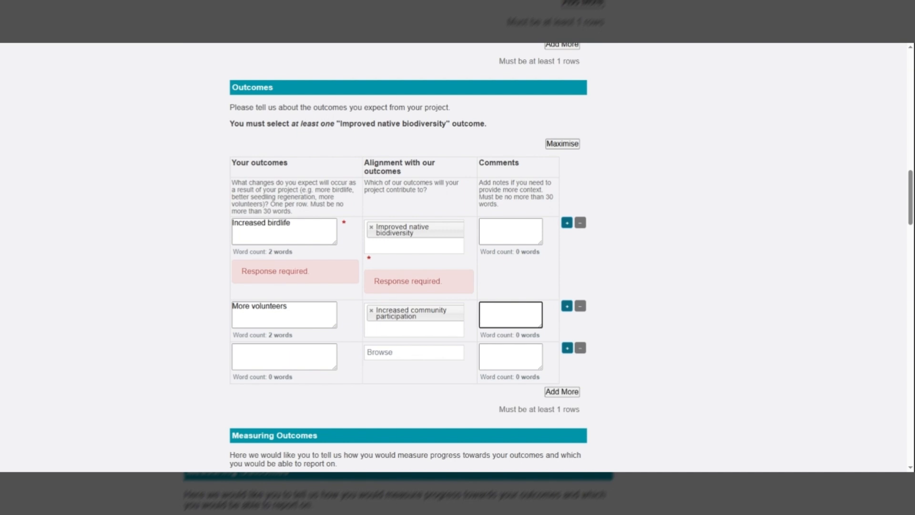
- Set the first measure to Number of rats despatched under Improved native biodiversity in Measuring Outcomes
{"action": "mouse_move", "coordinate": [335, 242]}
{"action": "left_mouse_down"}
{"action": "mouse_move", "coordinate": [355, 291]}
{"action": "mouse_move", "coordinate": [336, 249]}
{"action": "left_mouse_up"}
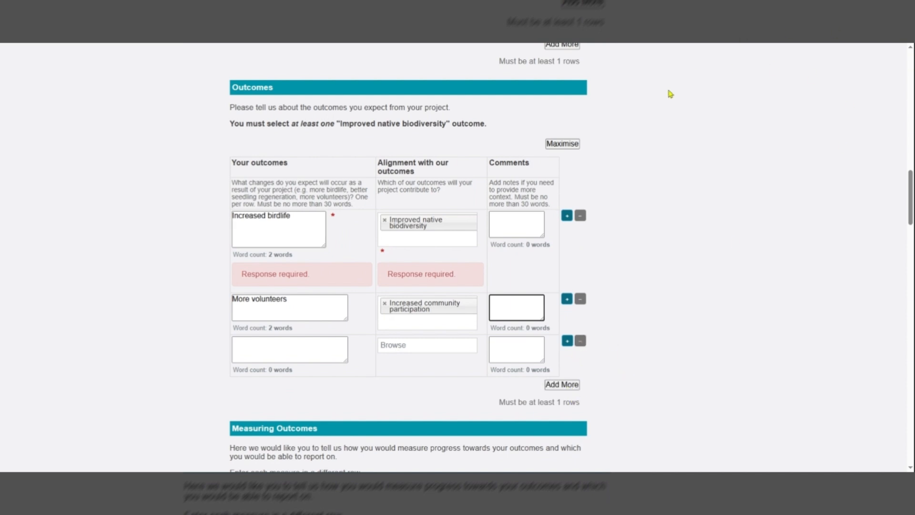
{"action": "left_click", "coordinate": [573, 147]}
{"action": "scroll", "coordinate": [736, 223], "scroll_direction": "down", "scroll_amount": 6}
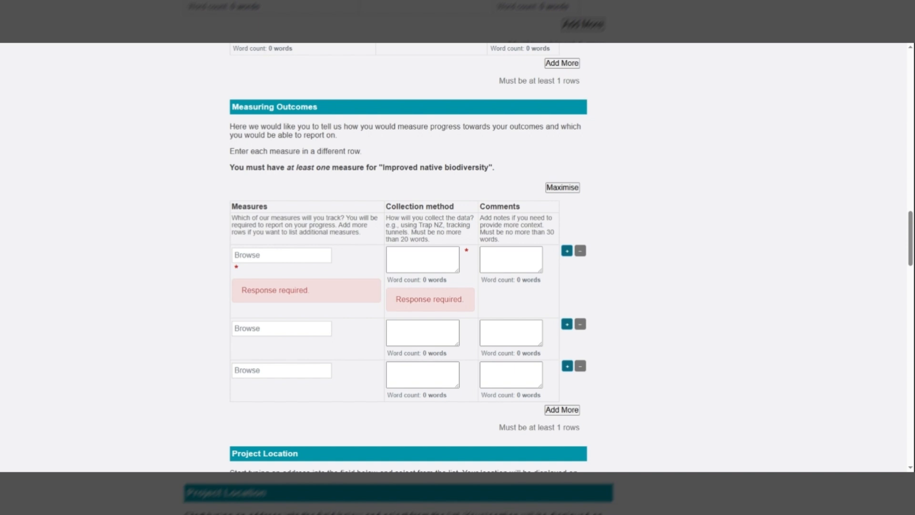
{"action": "left_click", "coordinate": [281, 255]}
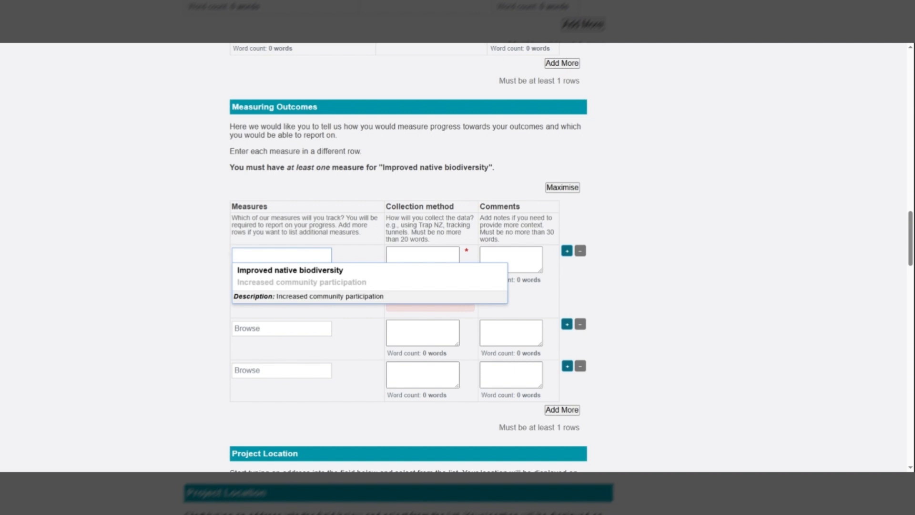
{"action": "left_click", "coordinate": [381, 271]}
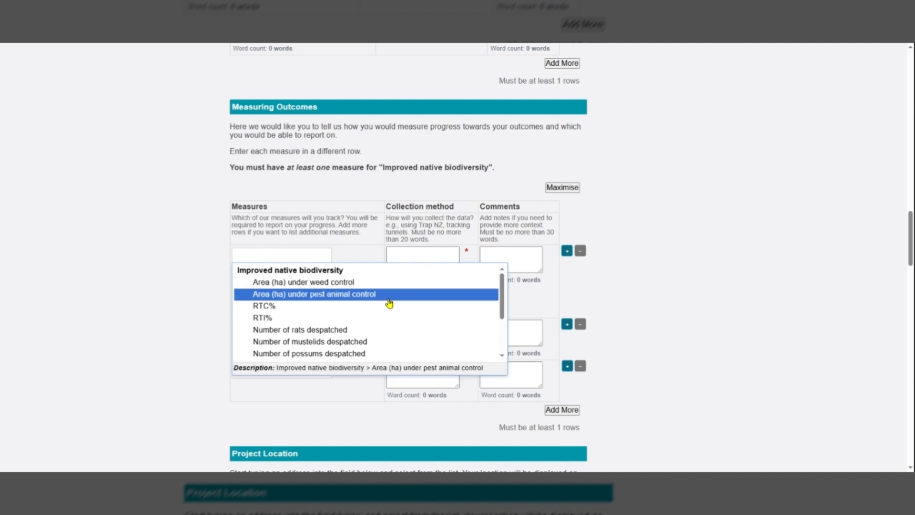
{"action": "left_click", "coordinate": [387, 330]}
{"action": "left_click", "coordinate": [416, 266]}
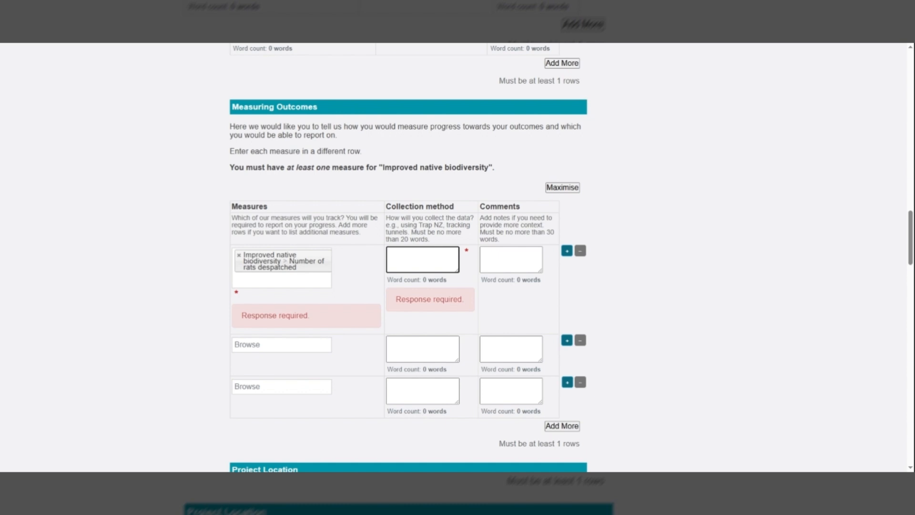
- Enter the project's street address as the location address and select the matching Hamilton Central suggestion
{"action": "scroll", "coordinate": [408, 257], "scroll_direction": "down", "scroll_amount": 8}
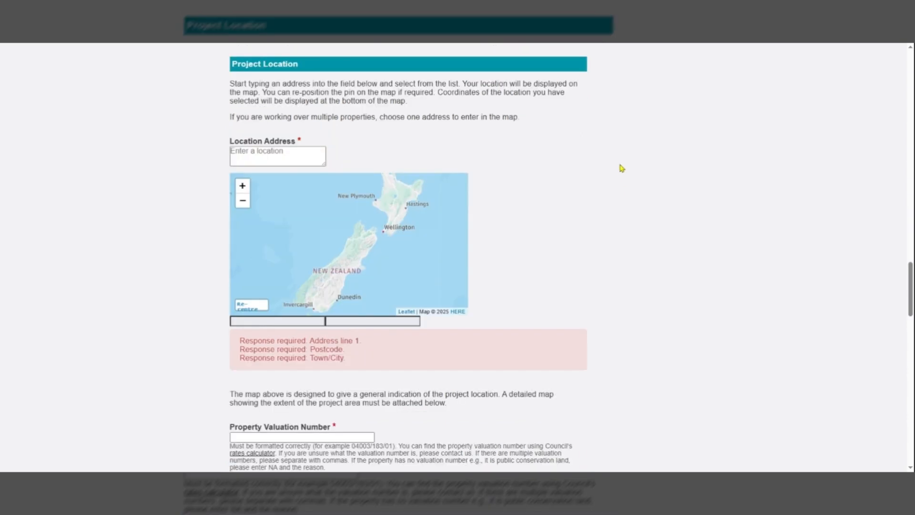
{"action": "left_click", "coordinate": [291, 151]}
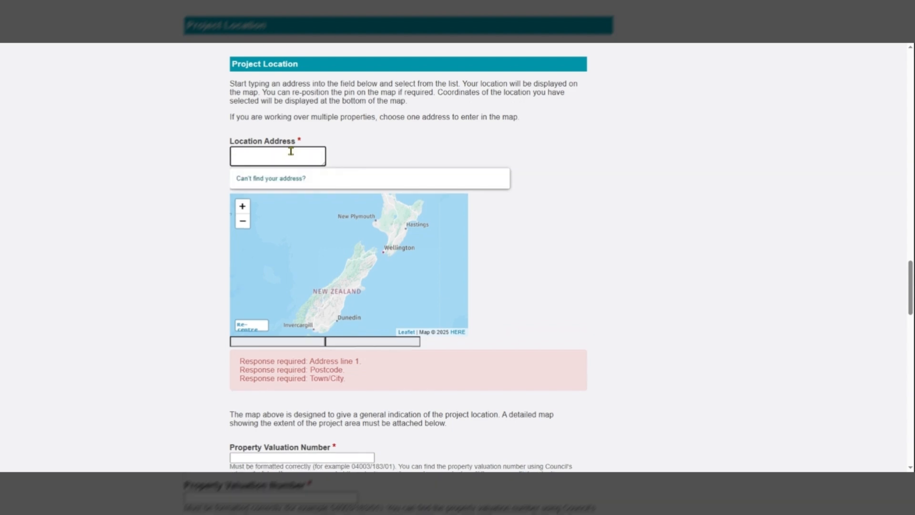
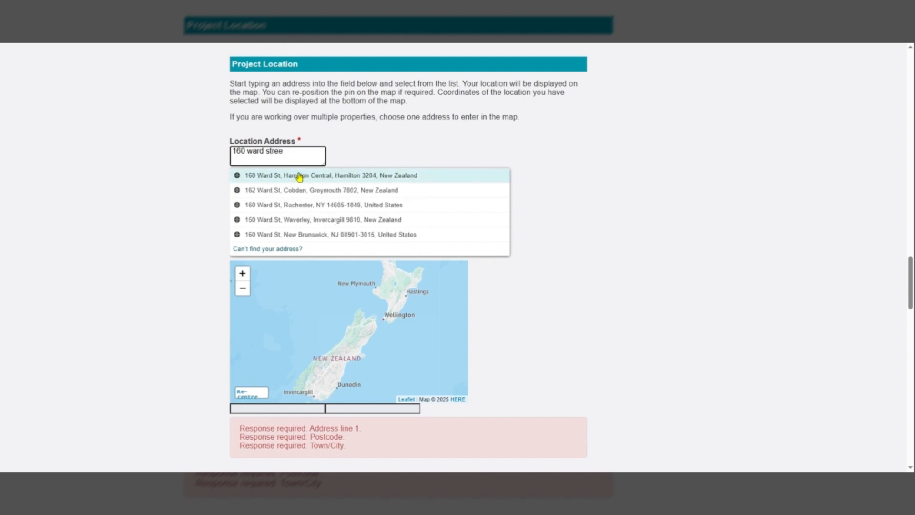
{"action": "left_click", "coordinate": [300, 177]}
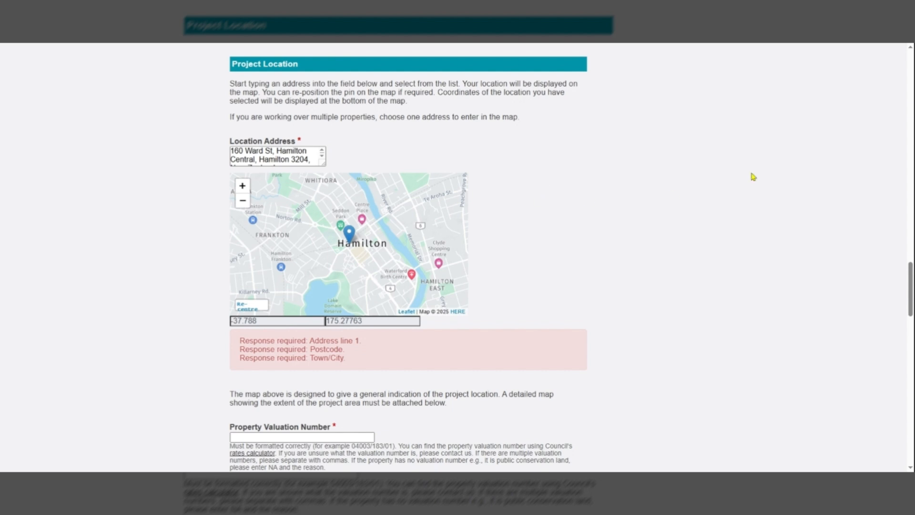
- Answer No to whether you own the property where the project is taking place
{"action": "left_click_drag", "start_coordinate": [911, 270], "coordinate": [911, 309]}
{"action": "left_click", "coordinate": [350, 133]}
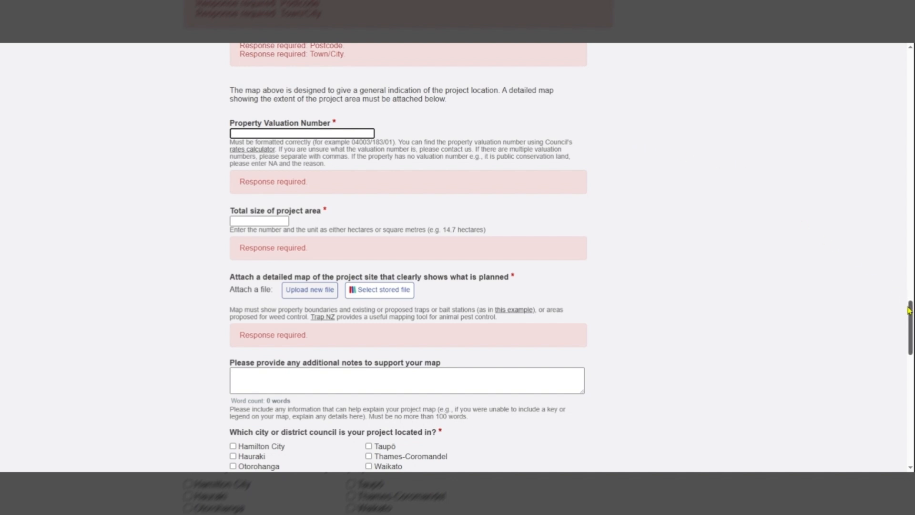
{"action": "left_click_drag", "start_coordinate": [911, 318], "coordinate": [911, 395]}
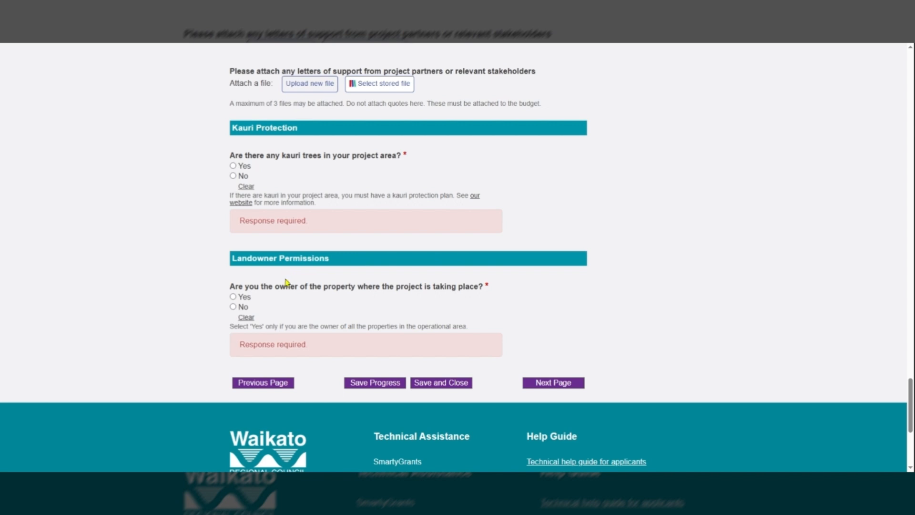
{"action": "left_click", "coordinate": [242, 308]}
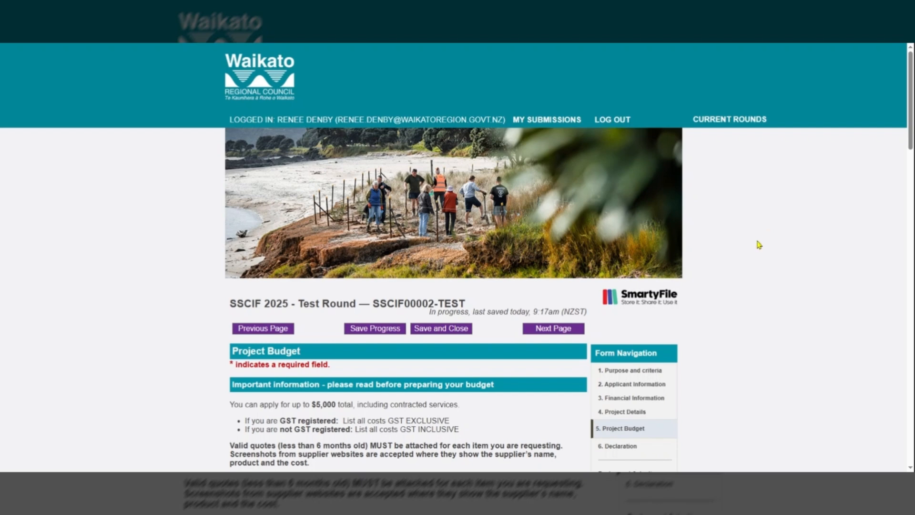
- Enter Herbicide application as the first contracted service in the Project Budget
{"action": "scroll", "coordinate": [758, 248], "scroll_direction": "down", "scroll_amount": 1}
{"action": "scroll", "coordinate": [760, 250], "scroll_direction": "down", "scroll_amount": 1}
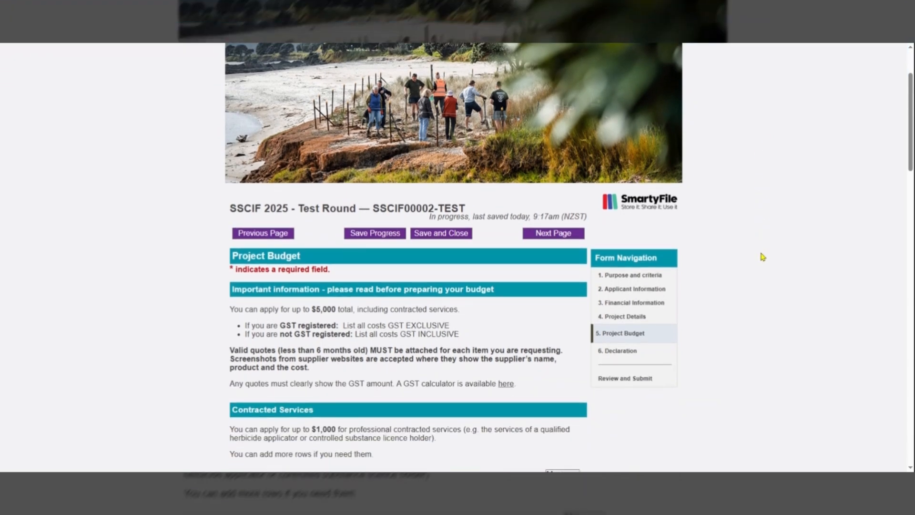
{"action": "scroll", "coordinate": [760, 257], "scroll_direction": "down", "scroll_amount": 1}
{"action": "scroll", "coordinate": [760, 260], "scroll_direction": "down", "scroll_amount": 1}
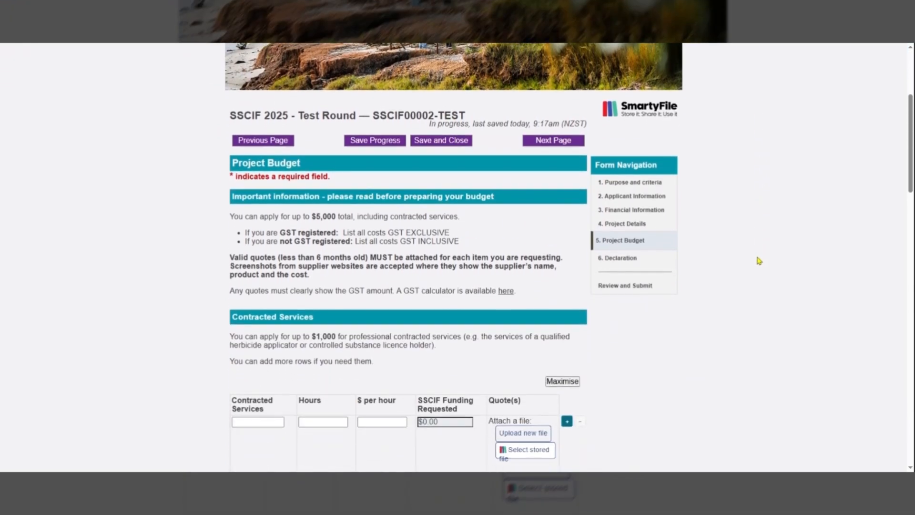
{"action": "scroll", "coordinate": [682, 338], "scroll_direction": "down", "scroll_amount": 1}
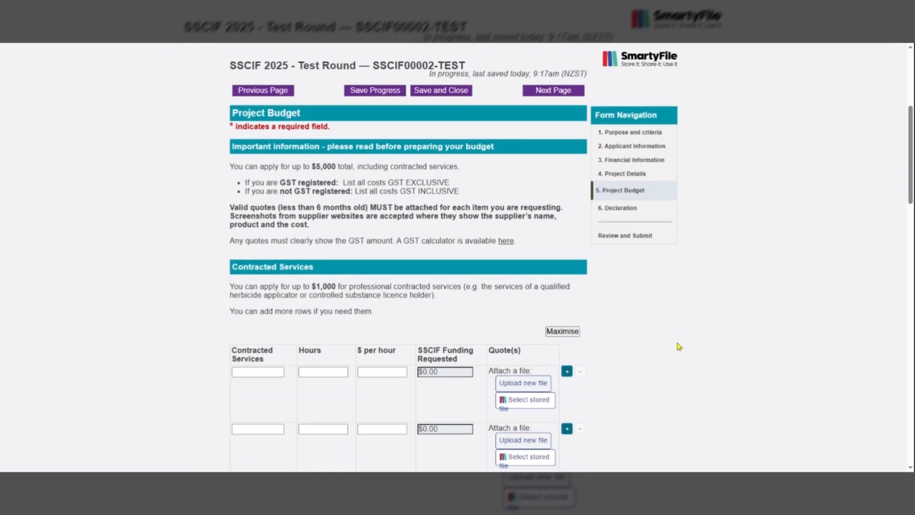
{"action": "scroll", "coordinate": [637, 365], "scroll_direction": "down", "scroll_amount": 2}
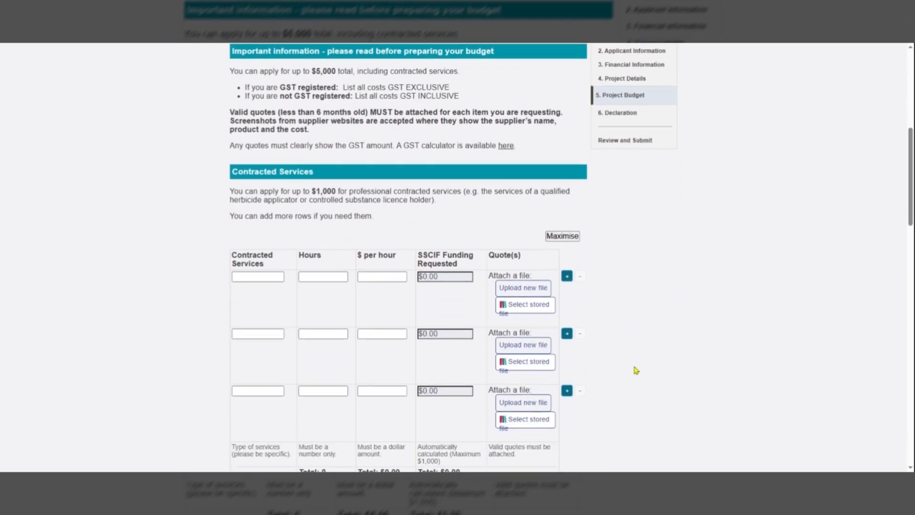
{"action": "scroll", "coordinate": [634, 370], "scroll_direction": "down", "scroll_amount": 1}
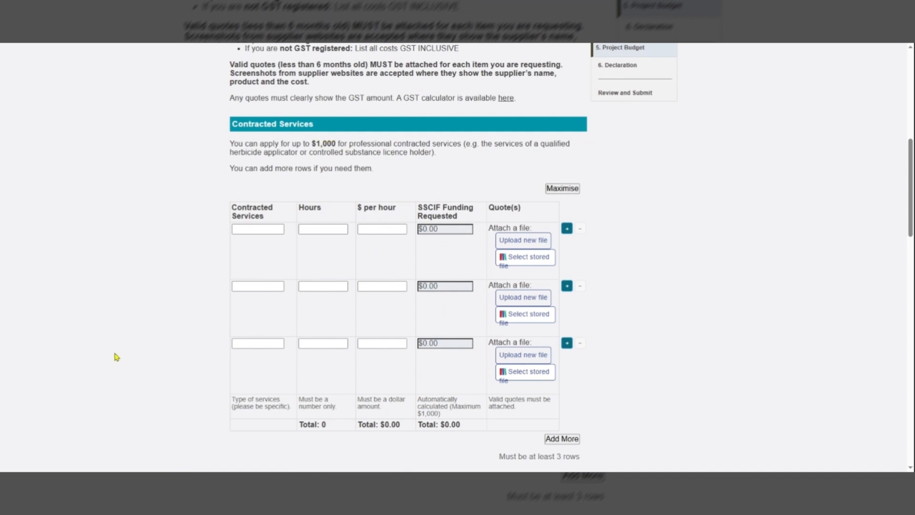
{"action": "left_click", "coordinate": [242, 229]}
{"action": "type", "text": "Herbicide "}
{"action": "type", "text": "application"}
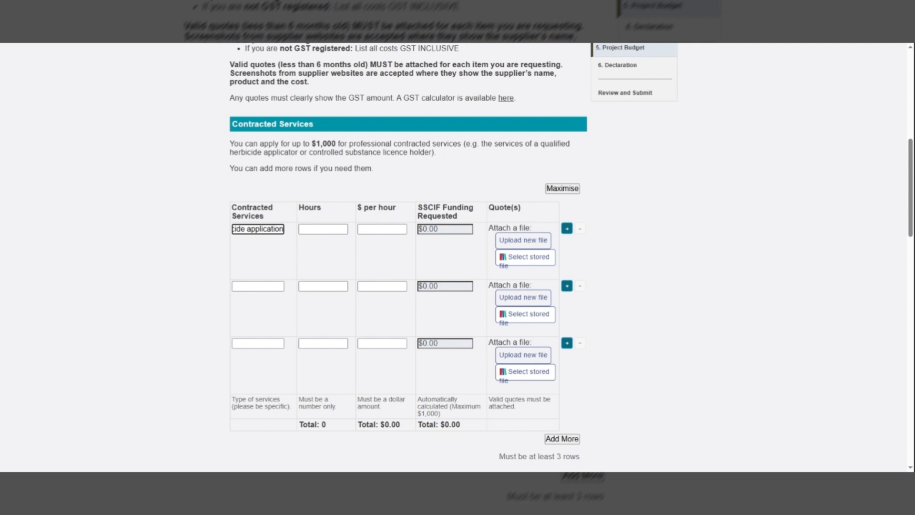
- Set the herbicide application service to 20 hours at 30 dollars per hour
{"action": "left_click", "coordinate": [316, 226]}
{"action": "type", "text": "20"}
{"action": "key", "text": "Tab"}
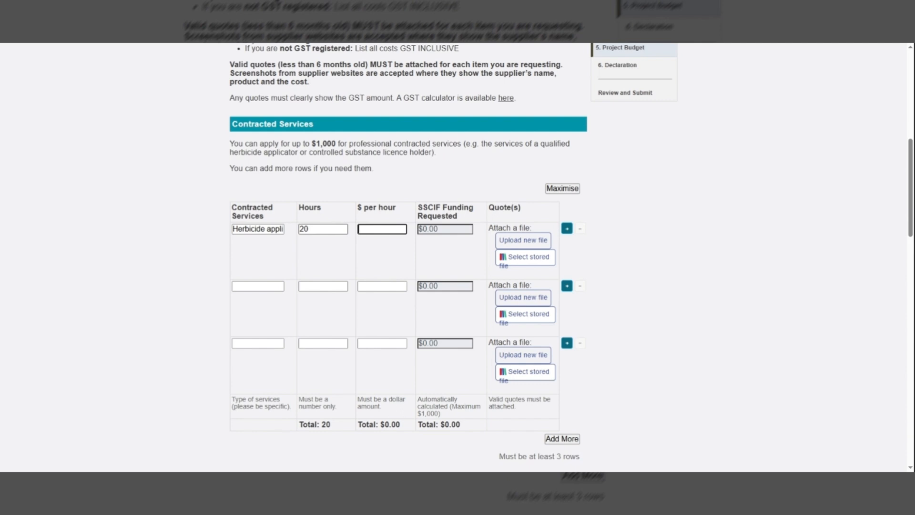
{"action": "type", "text": "3"}
{"action": "type", "text": "0"}
- Set the herbicide application rate to 1000 dollars per hour
{"action": "left_click", "coordinate": [648, 244]}
{"action": "key", "text": "BackSpace"}
{"action": "key", "text": "BackSpace"}
{"action": "type", "text": "1000"}
{"action": "key", "text": "Tab"}
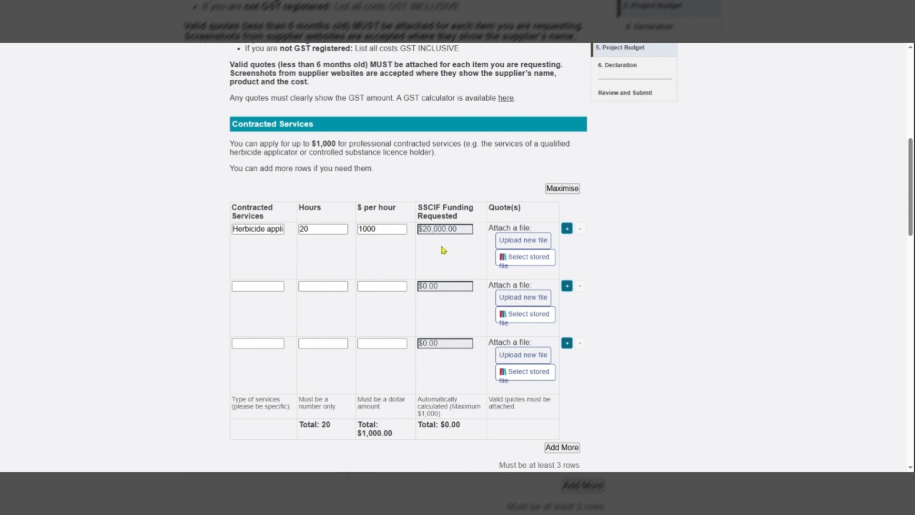
- Continue from the budget materials and totals to the Declaration page
{"action": "scroll", "coordinate": [633, 173], "scroll_direction": "down", "scroll_amount": 9}
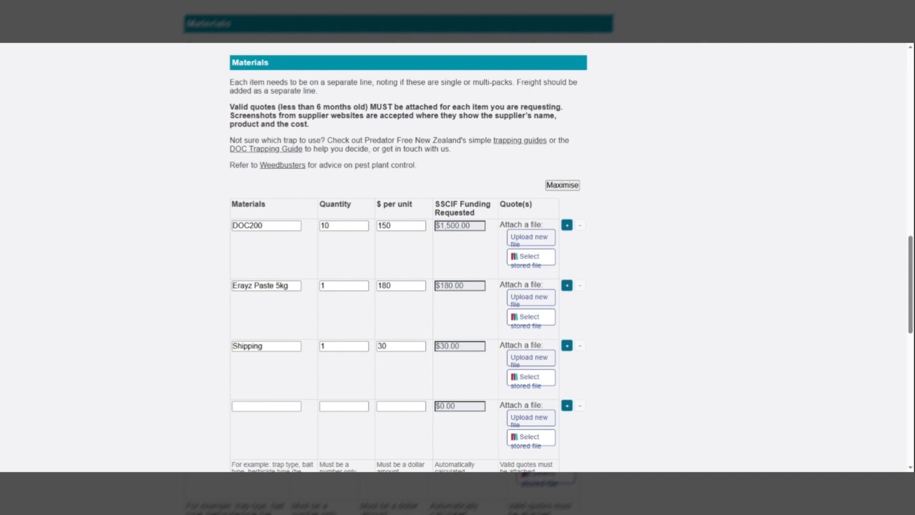
{"action": "scroll", "coordinate": [670, 291], "scroll_direction": "up", "scroll_amount": 1}
{"action": "scroll", "coordinate": [671, 291], "scroll_direction": "down", "scroll_amount": 2}
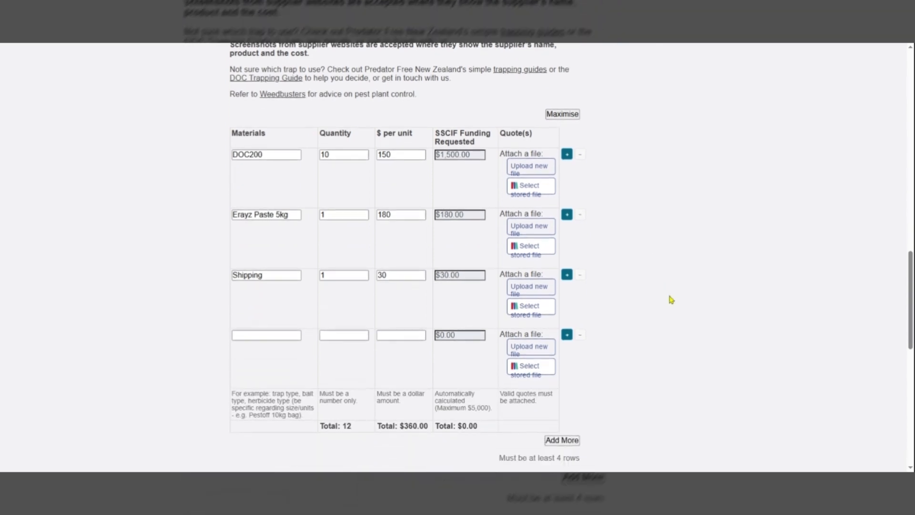
{"action": "scroll", "coordinate": [671, 299], "scroll_direction": "down", "scroll_amount": 4}
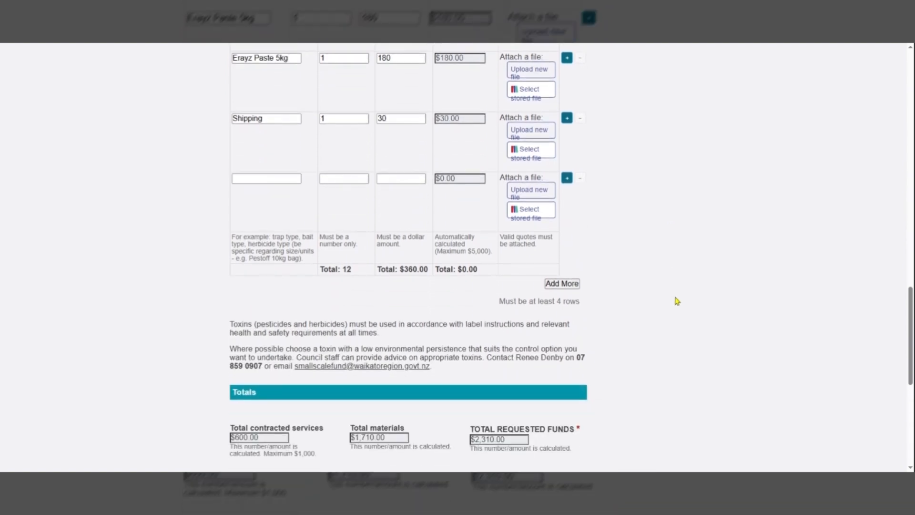
{"action": "scroll", "coordinate": [677, 301], "scroll_direction": "down", "scroll_amount": 1}
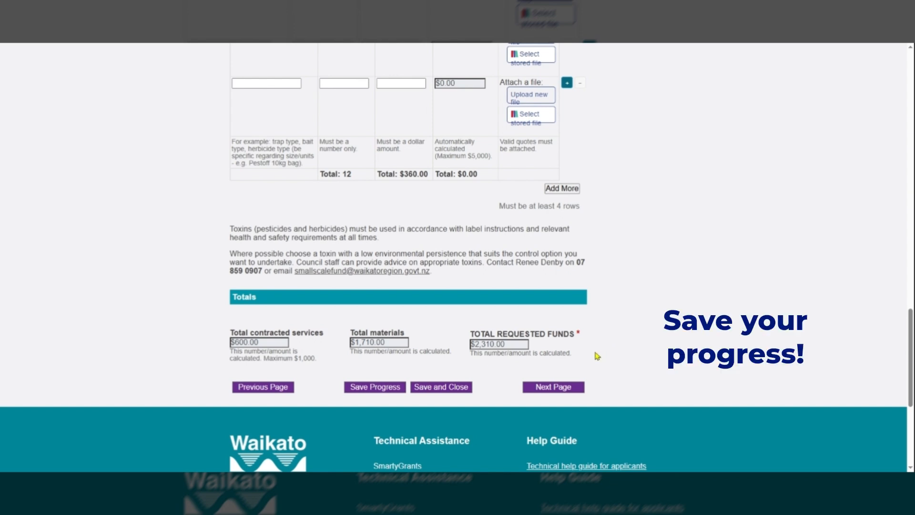
{"action": "left_click", "coordinate": [553, 387]}
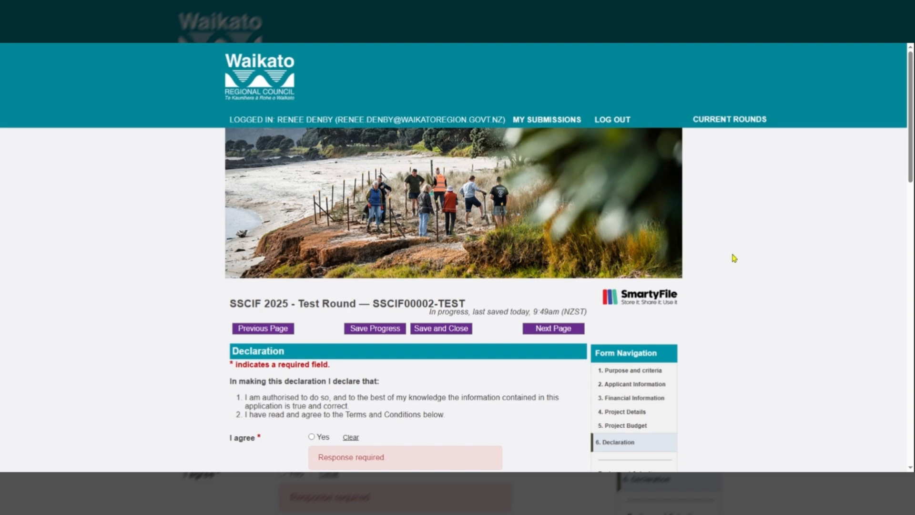
- Agree to the declaration and proceed to the Review and Submit page
{"action": "scroll", "coordinate": [734, 260], "scroll_direction": "down", "scroll_amount": 4}
{"action": "scroll", "coordinate": [734, 260], "scroll_direction": "down", "scroll_amount": 1}
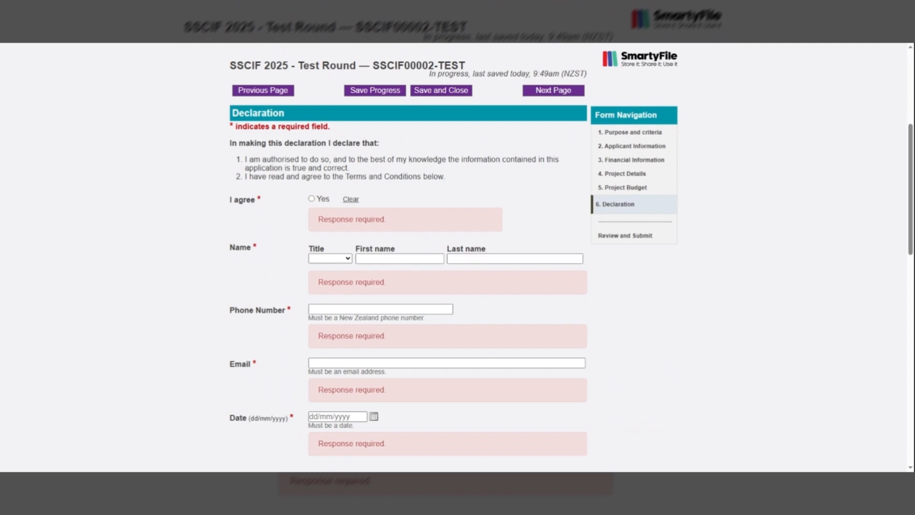
{"action": "left_click", "coordinate": [313, 200]}
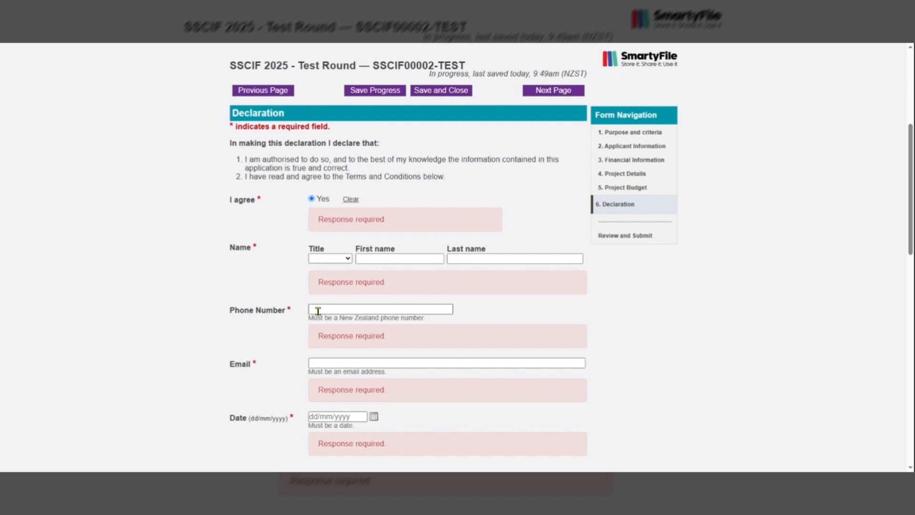
{"action": "scroll", "coordinate": [317, 311], "scroll_direction": "down", "scroll_amount": 9}
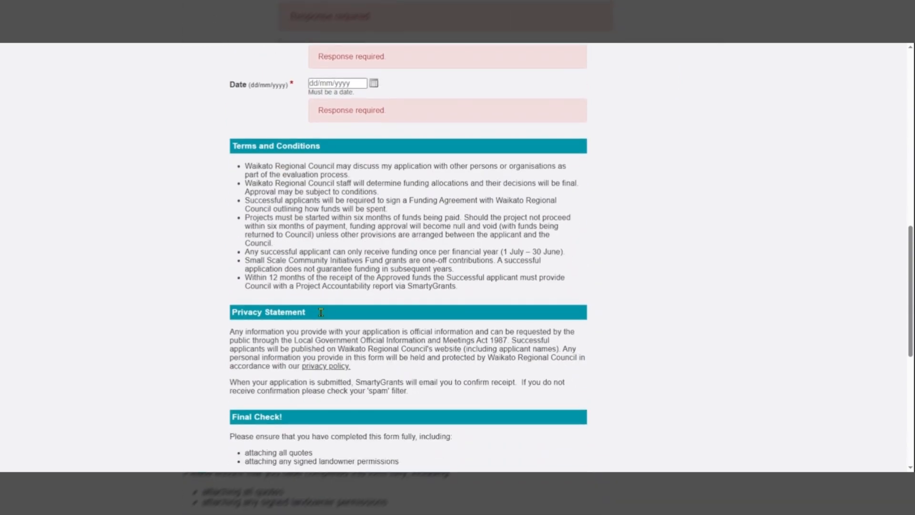
{"action": "scroll", "coordinate": [323, 316], "scroll_direction": "down", "scroll_amount": 1}
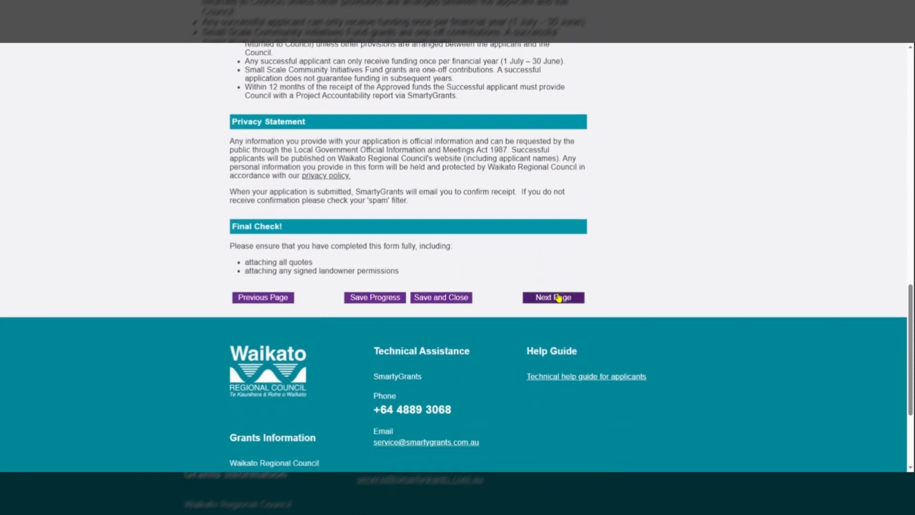
{"action": "left_click", "coordinate": [559, 298]}
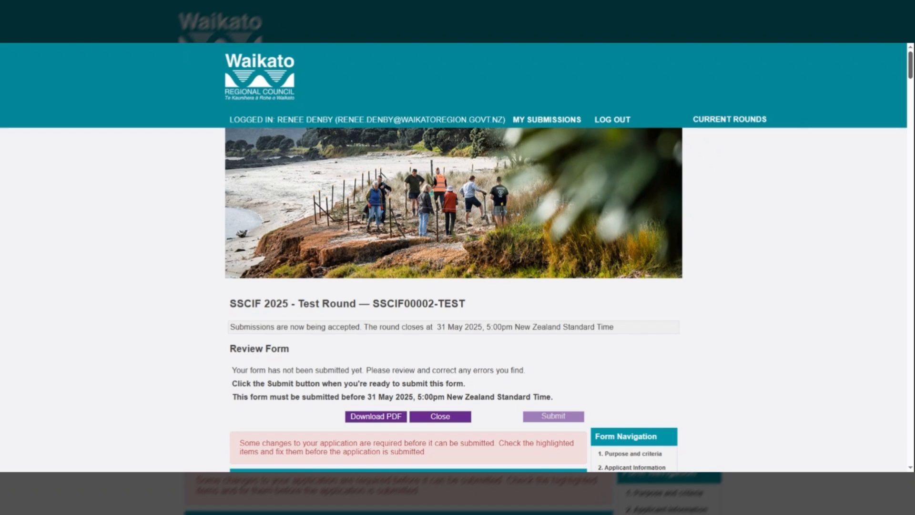
- Go through the review form and submit the application
{"action": "scroll", "coordinate": [457, 257], "scroll_direction": "down", "scroll_amount": 5}
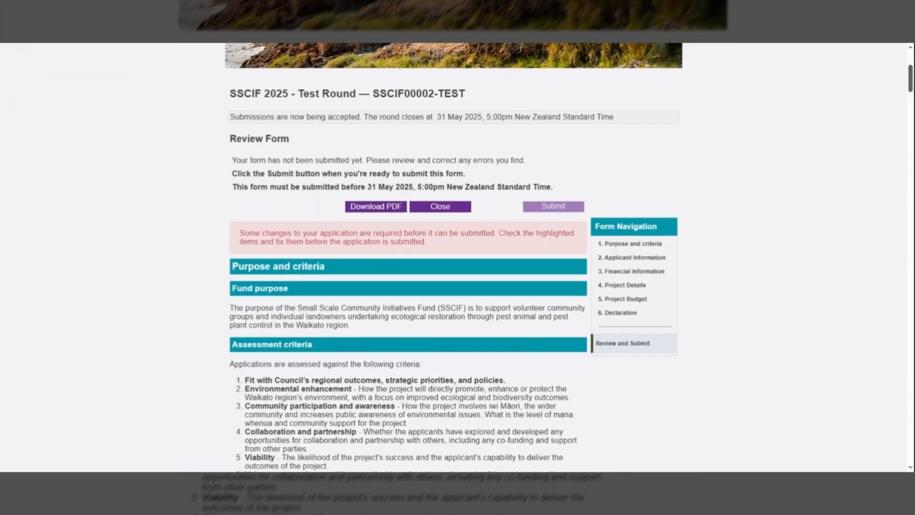
{"action": "scroll", "coordinate": [458, 258], "scroll_direction": "down", "scroll_amount": 7}
{"action": "scroll", "coordinate": [458, 257], "scroll_direction": "down", "scroll_amount": 10}
{"action": "scroll", "coordinate": [457, 258], "scroll_direction": "down", "scroll_amount": 5}
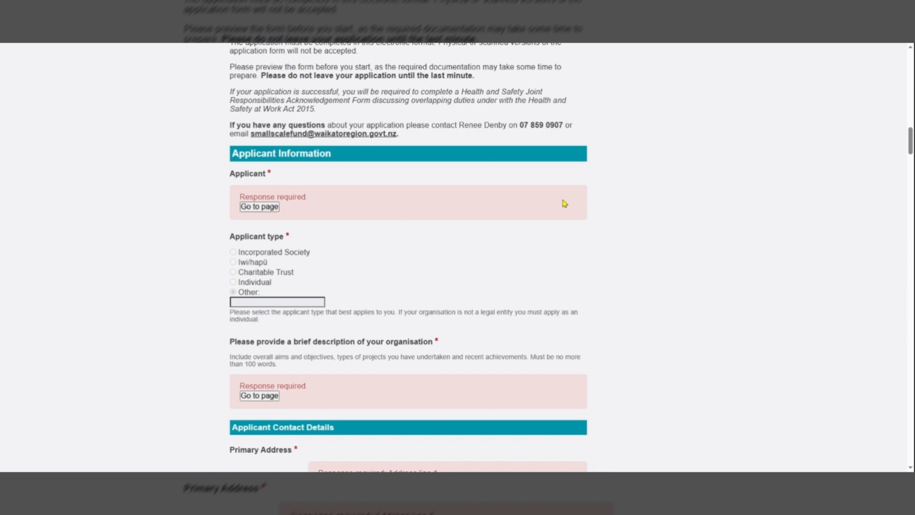
{"action": "left_click_drag", "start_coordinate": [909, 143], "coordinate": [906, 71]}
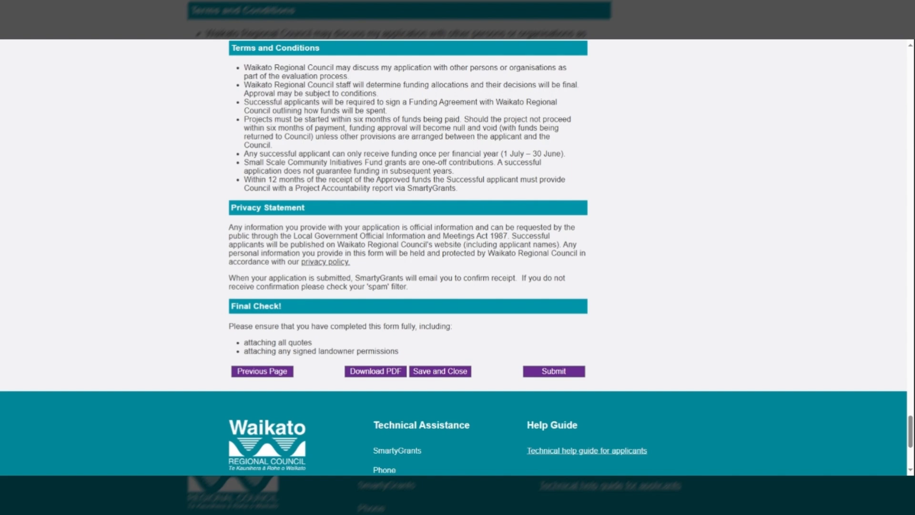
{"action": "left_click", "coordinate": [555, 372]}
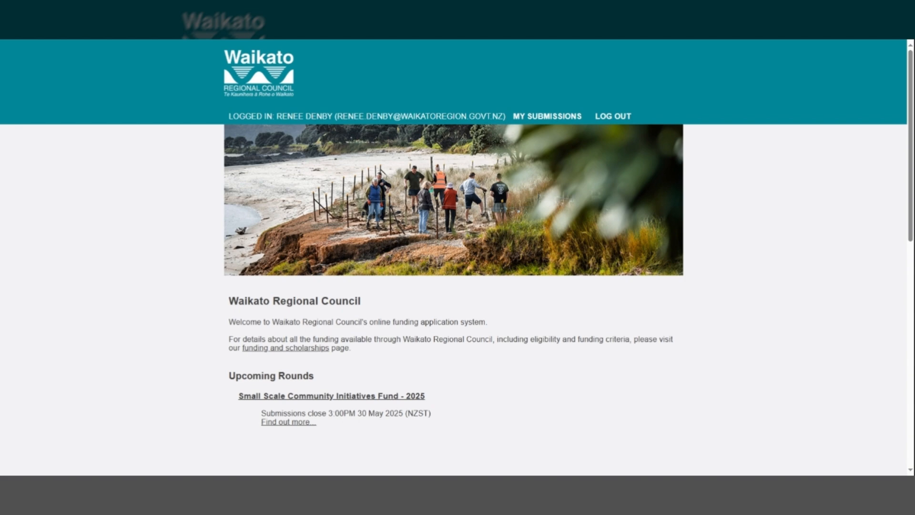
- Open the in-progress SSCIF00003-TEST application form from My Submissions
{"action": "left_click", "coordinate": [546, 117]}
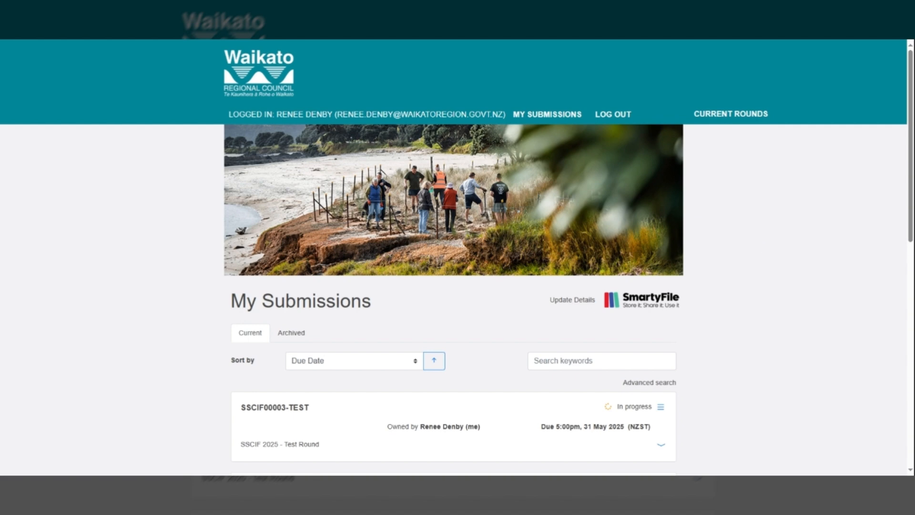
{"action": "scroll", "coordinate": [755, 245], "scroll_direction": "down", "scroll_amount": 1}
{"action": "scroll", "coordinate": [757, 246], "scroll_direction": "down", "scroll_amount": 1}
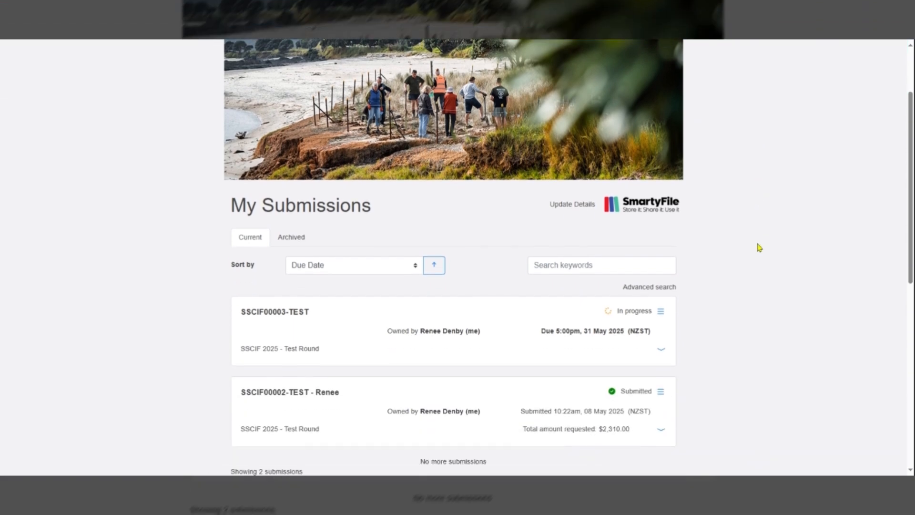
{"action": "scroll", "coordinate": [759, 248], "scroll_direction": "down", "scroll_amount": 1}
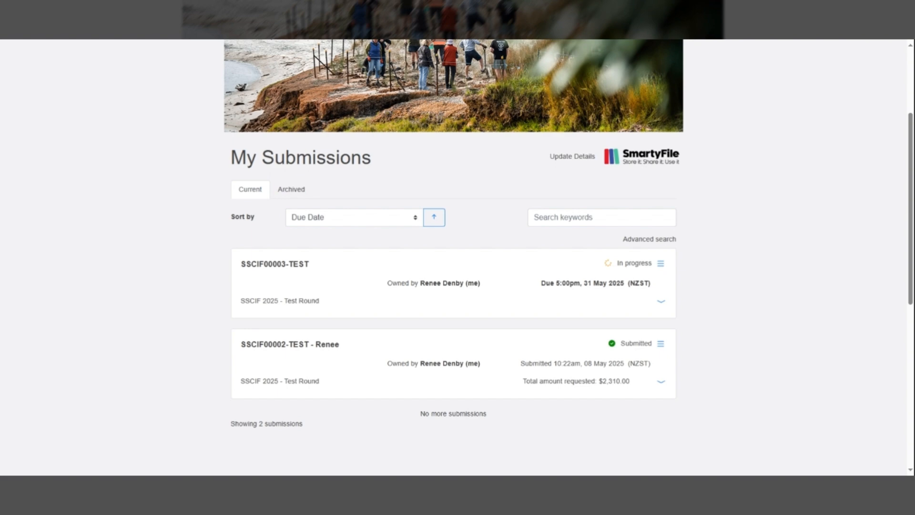
{"action": "left_click", "coordinate": [292, 265]}
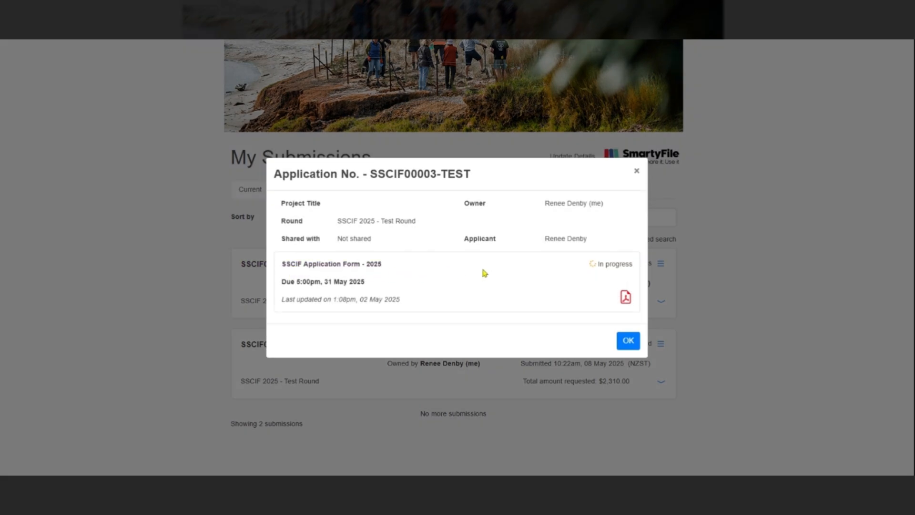
{"action": "left_click", "coordinate": [369, 265]}
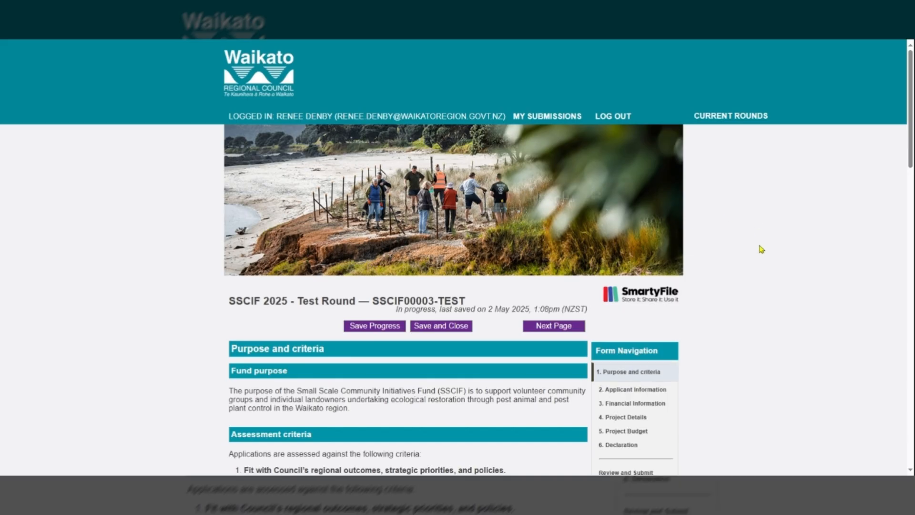